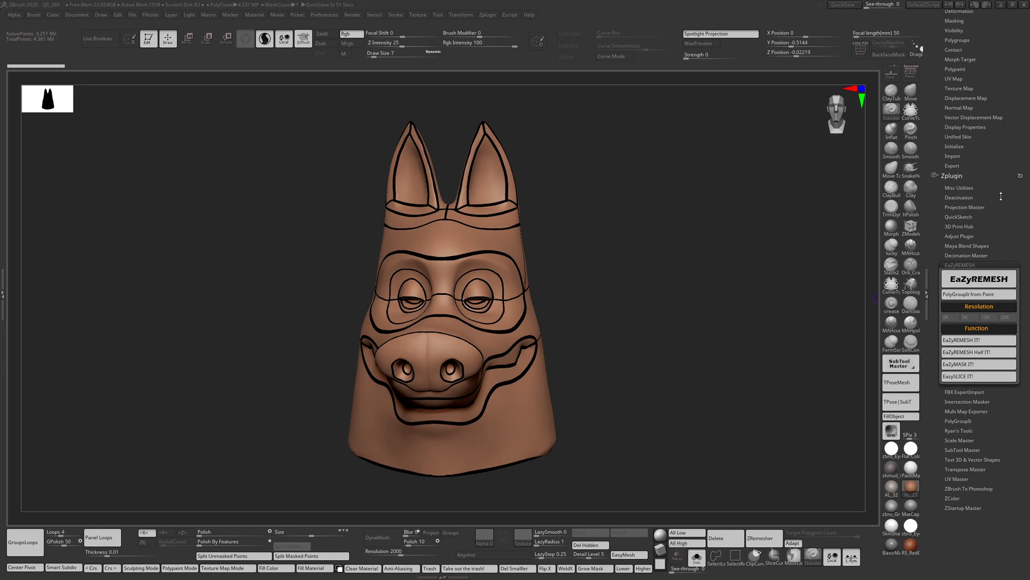
# Switch to the ArtStation post on ZRemesher retopology and examine its topology comparison images, then return to ZBrush.
pyautogui.moveTo(698, 201)
pyautogui.mouseDown()
pyautogui.moveTo(656, 207)
pyautogui.moveTo(703, 211)
pyautogui.moveTo(683, 214)
pyautogui.moveTo(618, 166)
pyautogui.mouseUp()
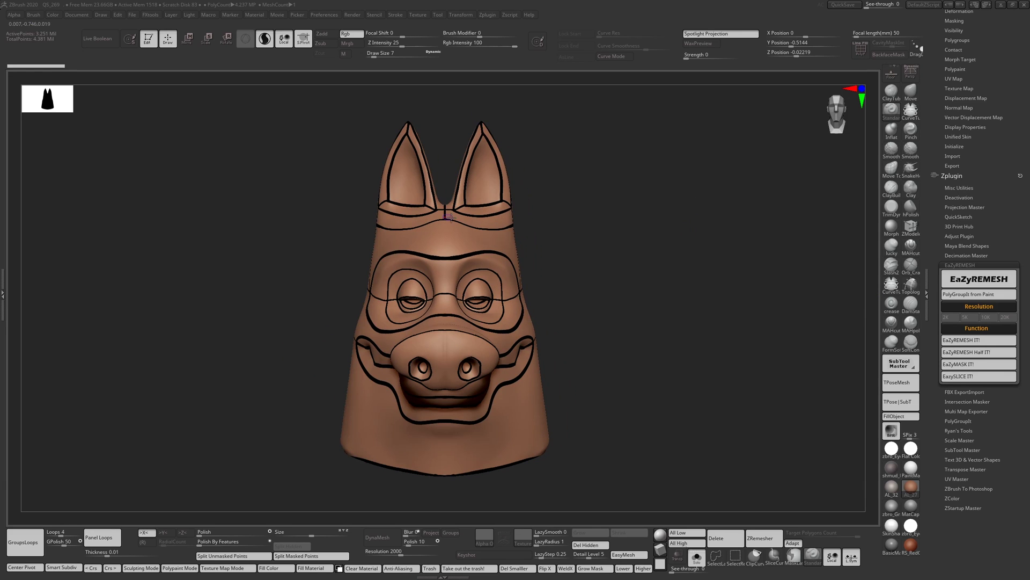
pyautogui.hotkey('alt', 'Tab')
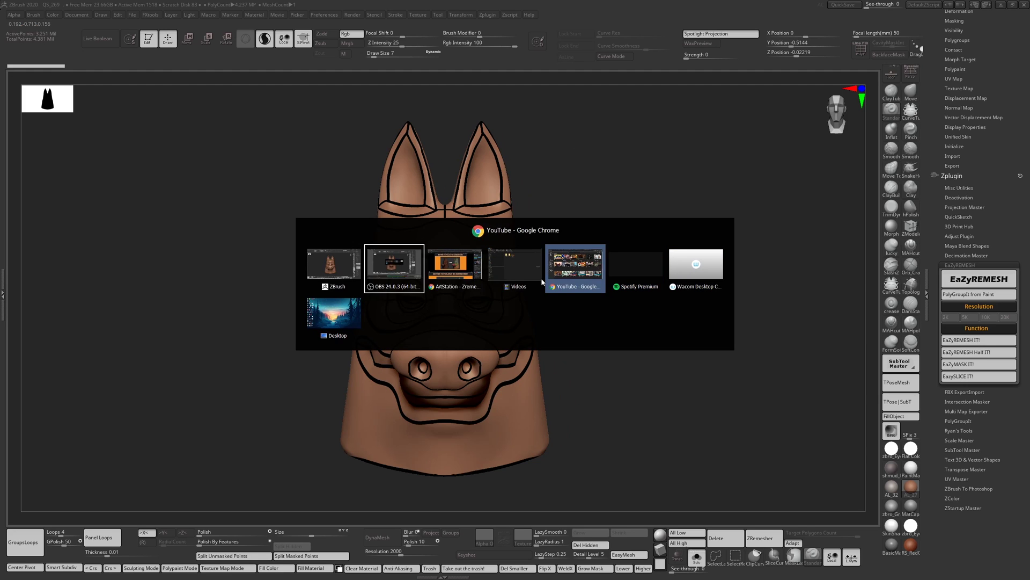
pyautogui.click(462, 268)
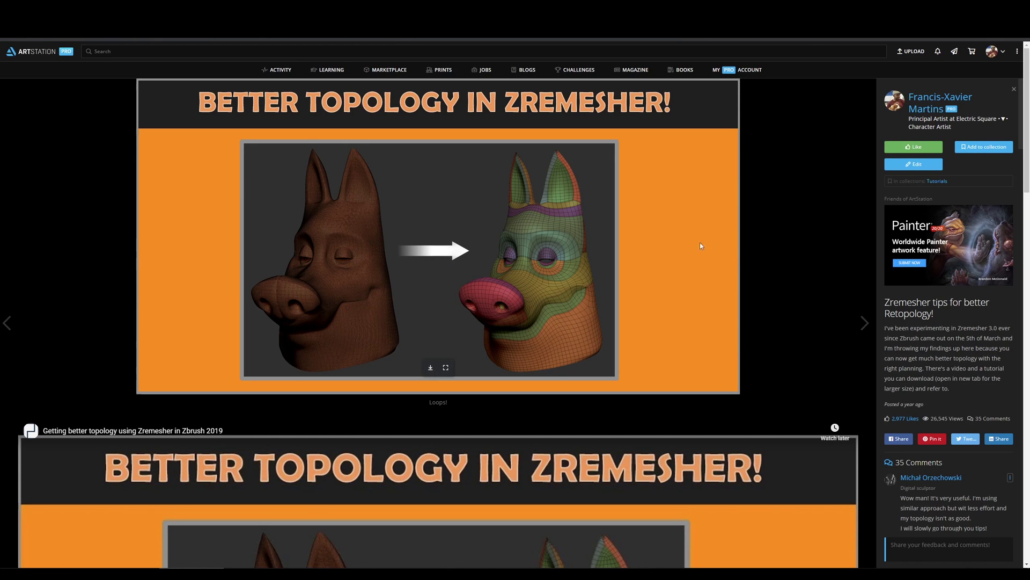
pyautogui.scroll(-2, 786, 261)
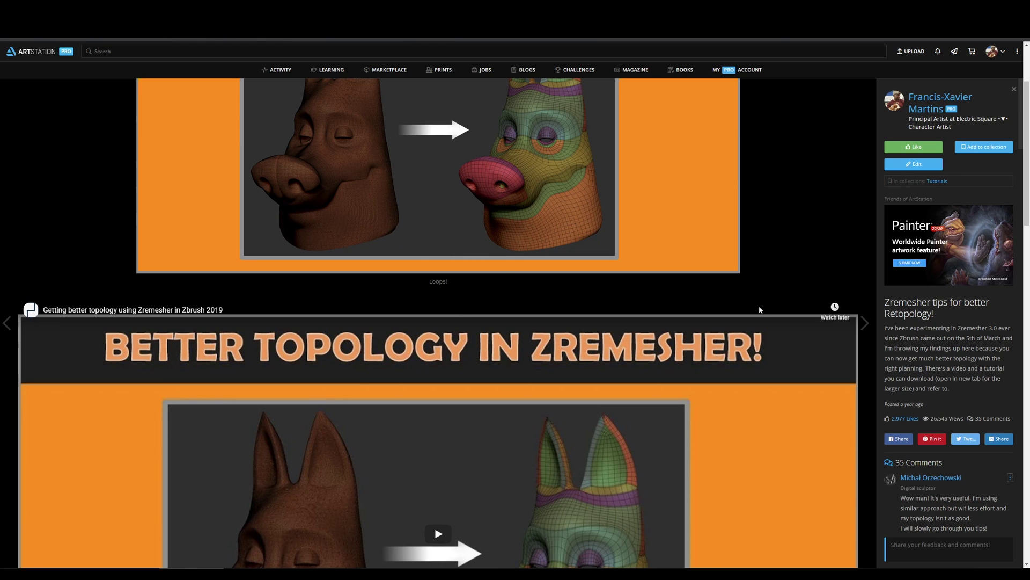
pyautogui.scroll(-5, 741, 241)
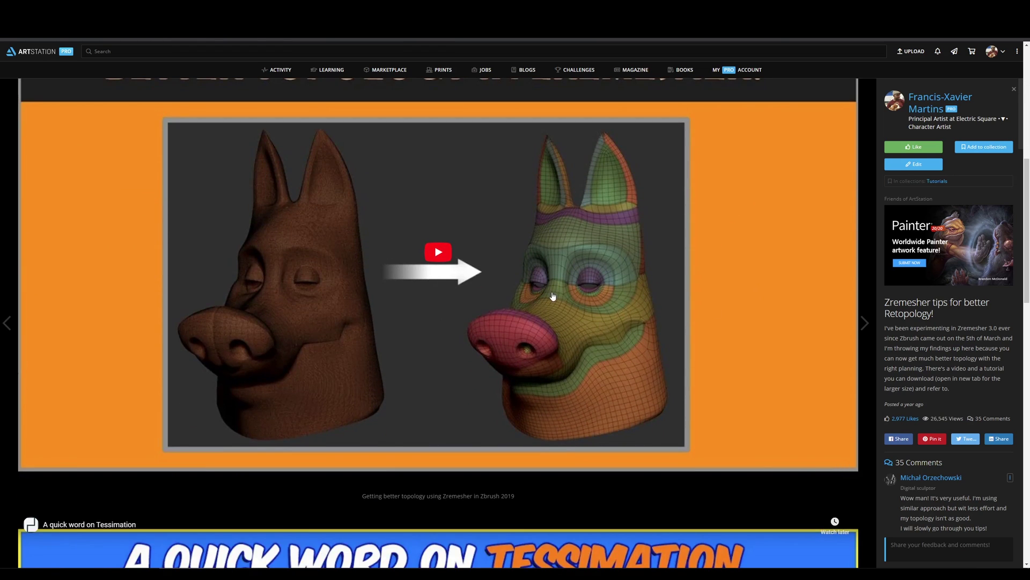
pyautogui.scroll(7, 617, 282)
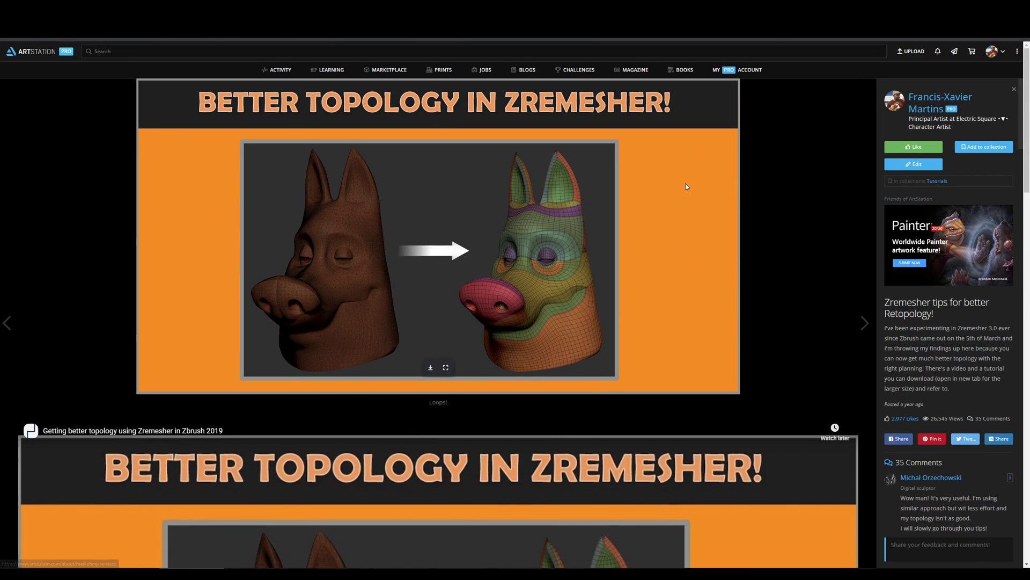
pyautogui.hotkey('alt', 'Tab')
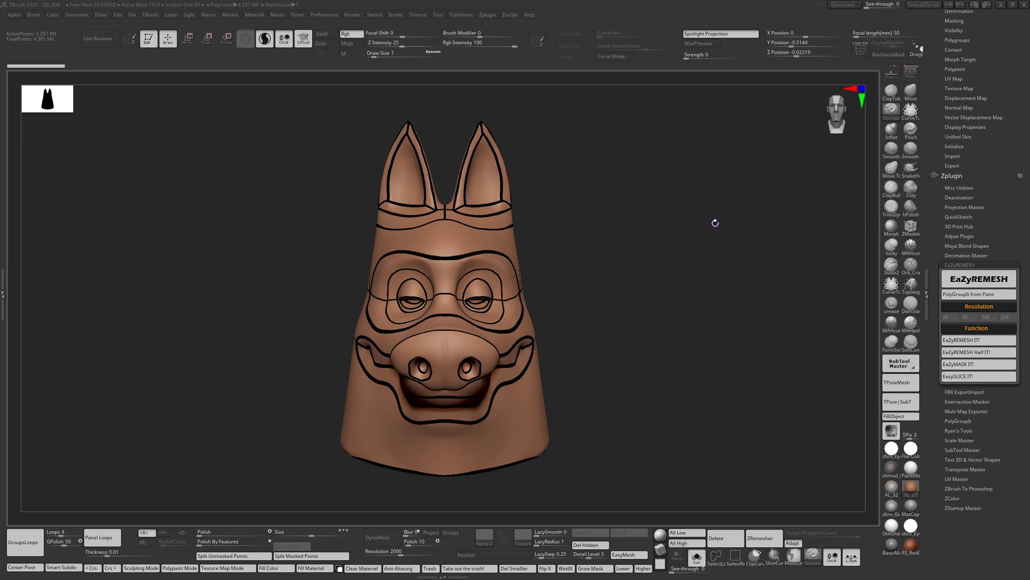
# Display the polyframe and generate polygroups from the black lines painted on the dog head.
pyautogui.moveTo(685, 289); pyautogui.dragTo(654, 283)
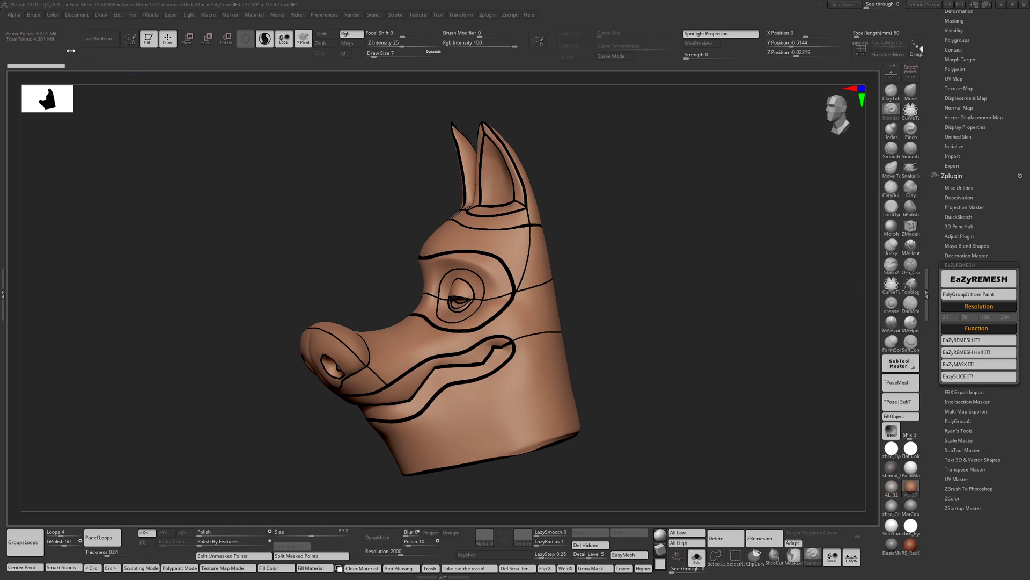
pyautogui.moveTo(681, 241); pyautogui.dragTo(701, 242)
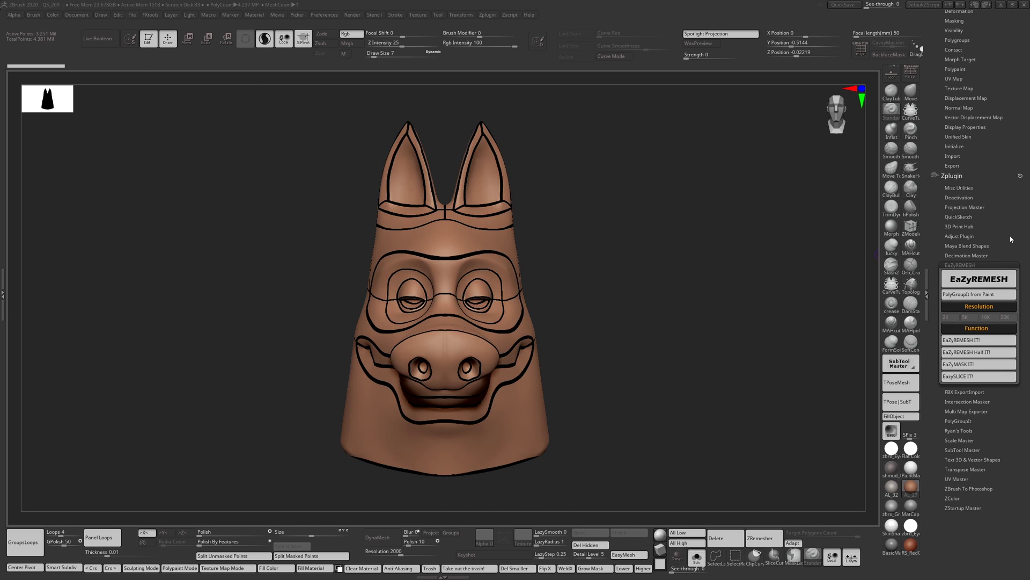
pyautogui.scroll(3, 1010, 238)
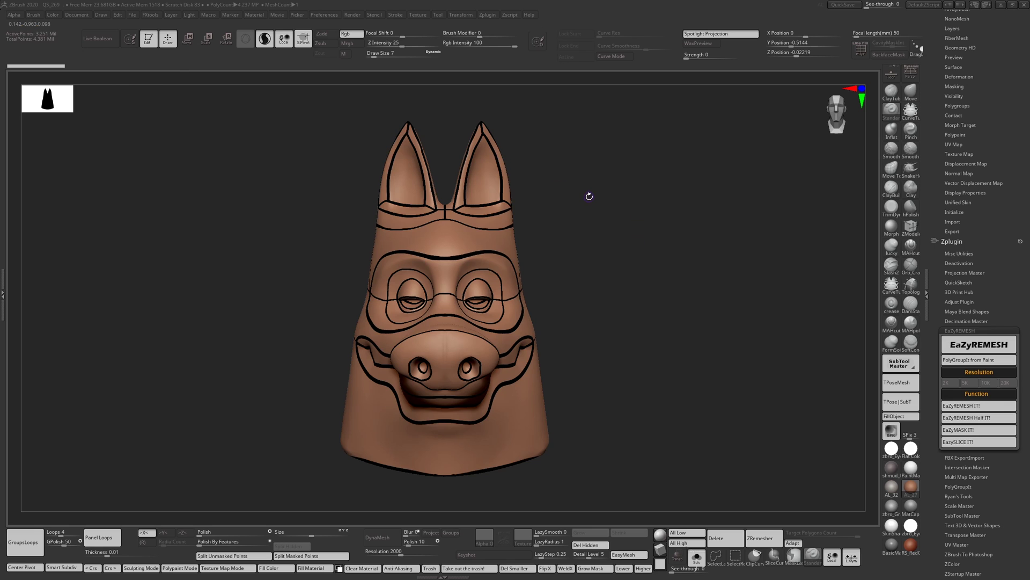
pyautogui.hotkey('shift', 'f')
pyautogui.moveTo(633, 232)
pyautogui.mouseDown()
pyautogui.moveTo(600, 233)
pyautogui.moveTo(611, 227)
pyautogui.moveTo(636, 249)
pyautogui.mouseUp()
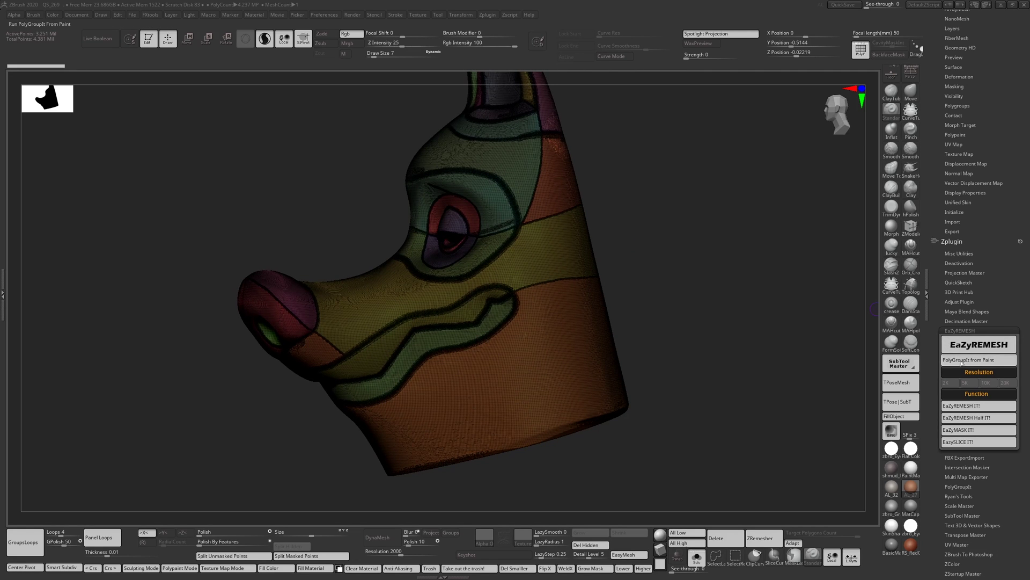
pyautogui.moveTo(727, 248); pyautogui.dragTo(749, 253)
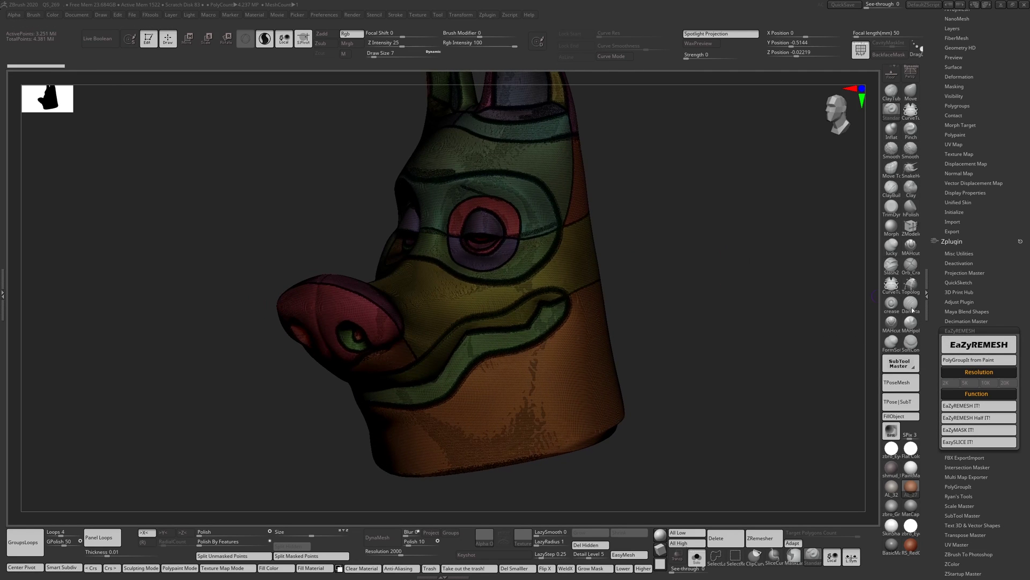
# Set the EaZyREMESH resolution to 10K and remesh the polygrouped dog head without Tessimation.
pyautogui.click(989, 383)
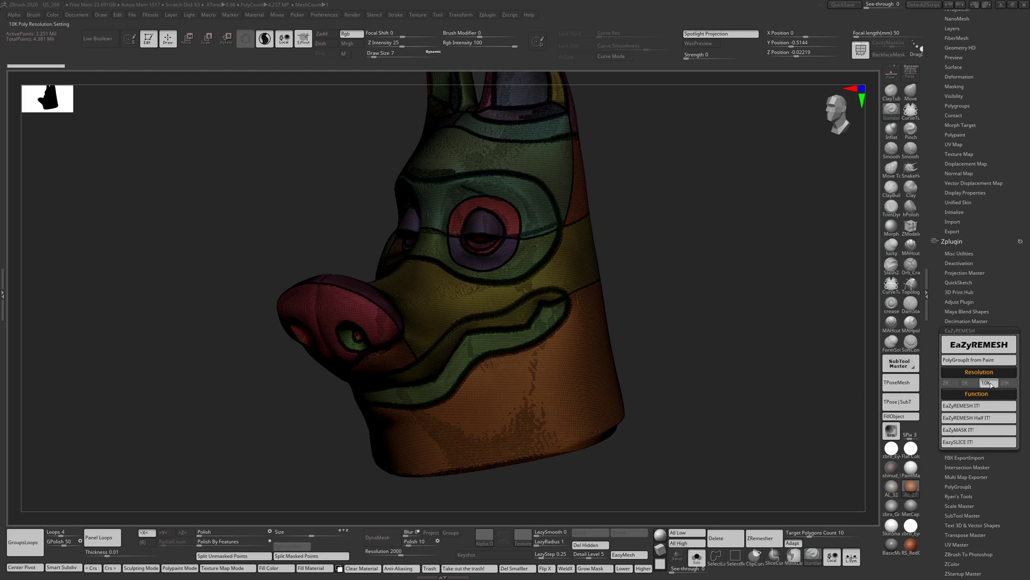
pyautogui.click(965, 407)
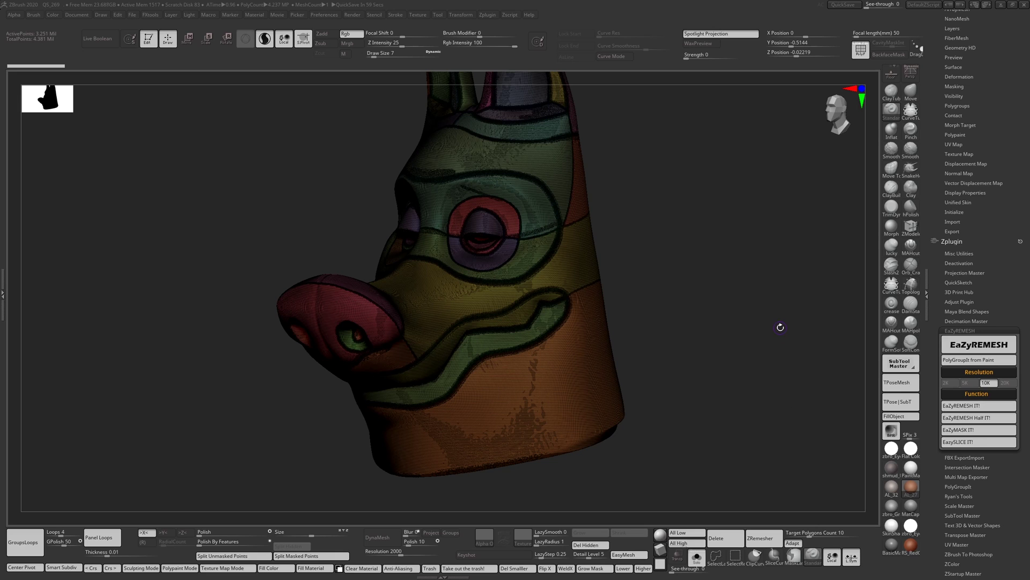
pyautogui.click(983, 407)
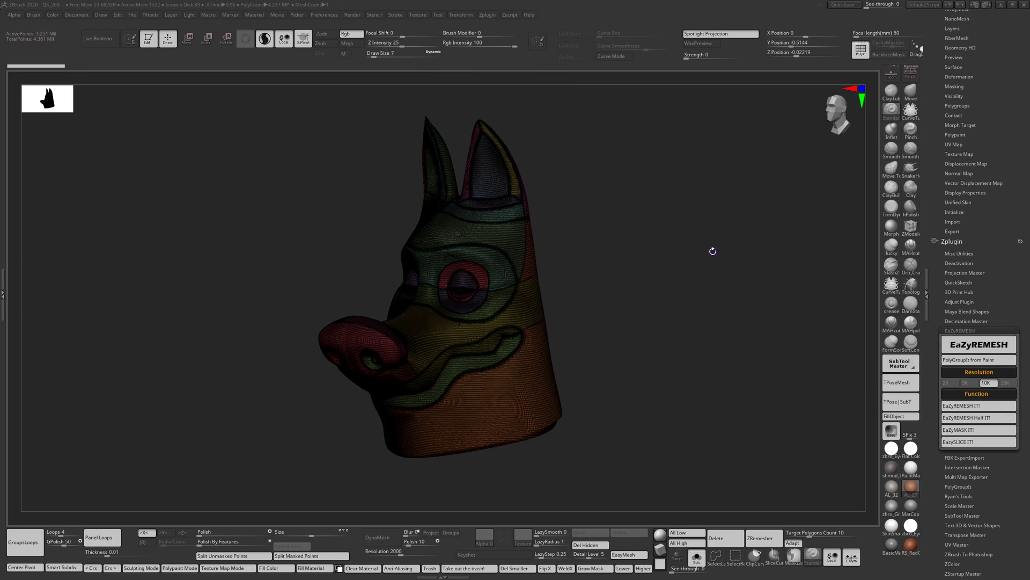
pyautogui.click(978, 406)
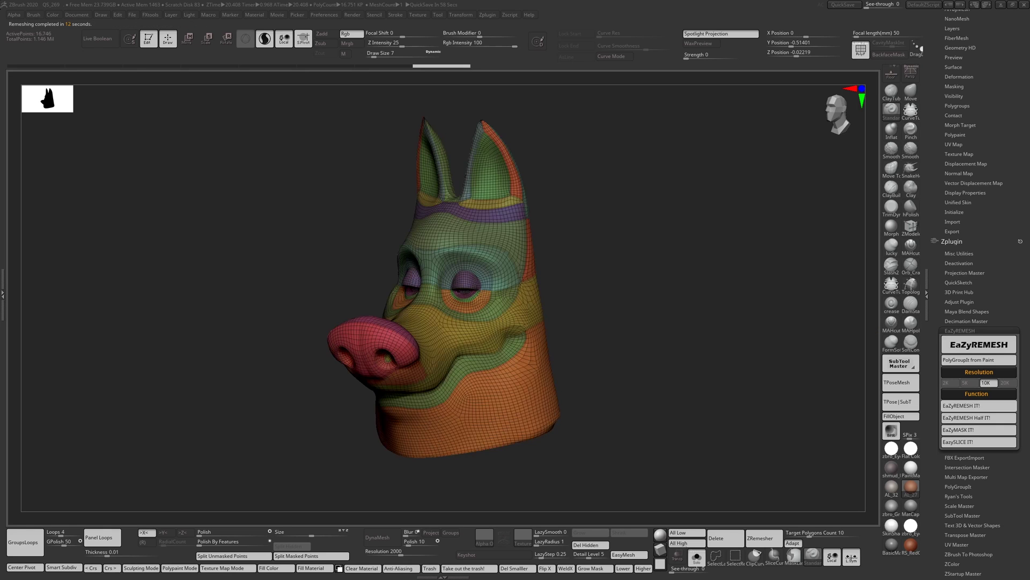
# Run EaZyREMESH Half on the remeshed dog head to reduce its density while keeping the polygroup loops.
pyautogui.moveTo(635, 281); pyautogui.dragTo(690, 344)
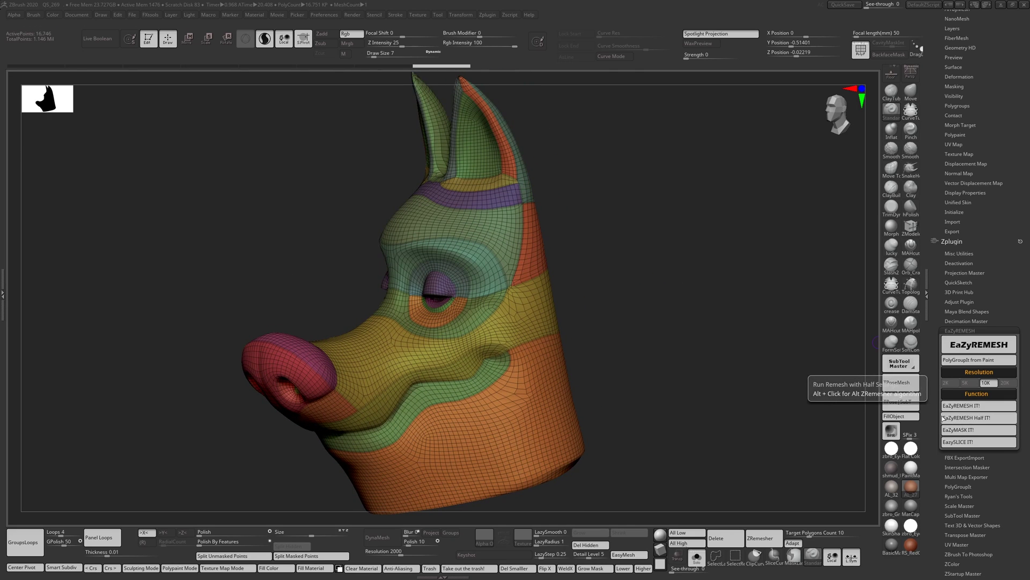
pyautogui.click(989, 418)
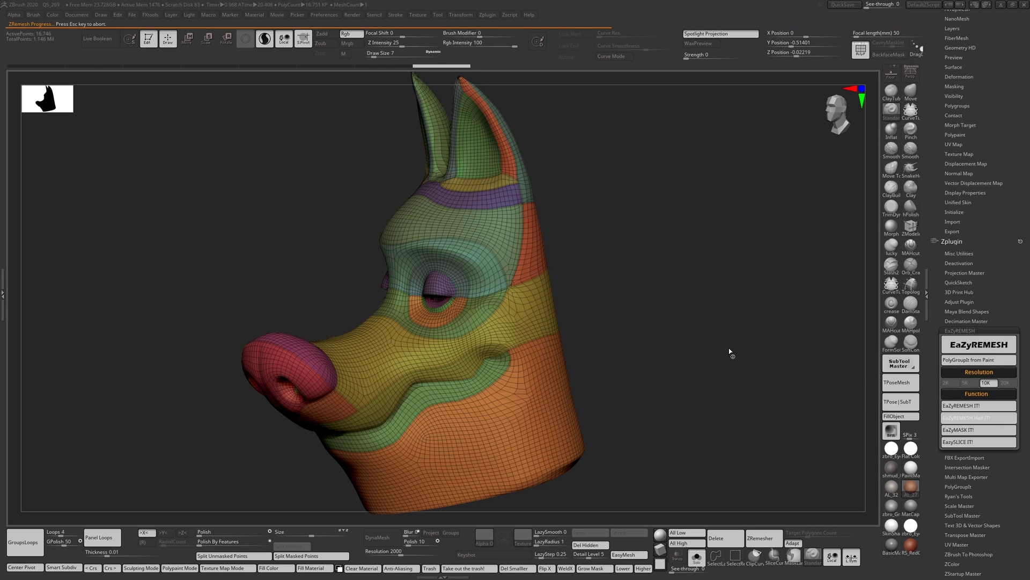
pyautogui.moveTo(713, 340); pyautogui.dragTo(712, 316)
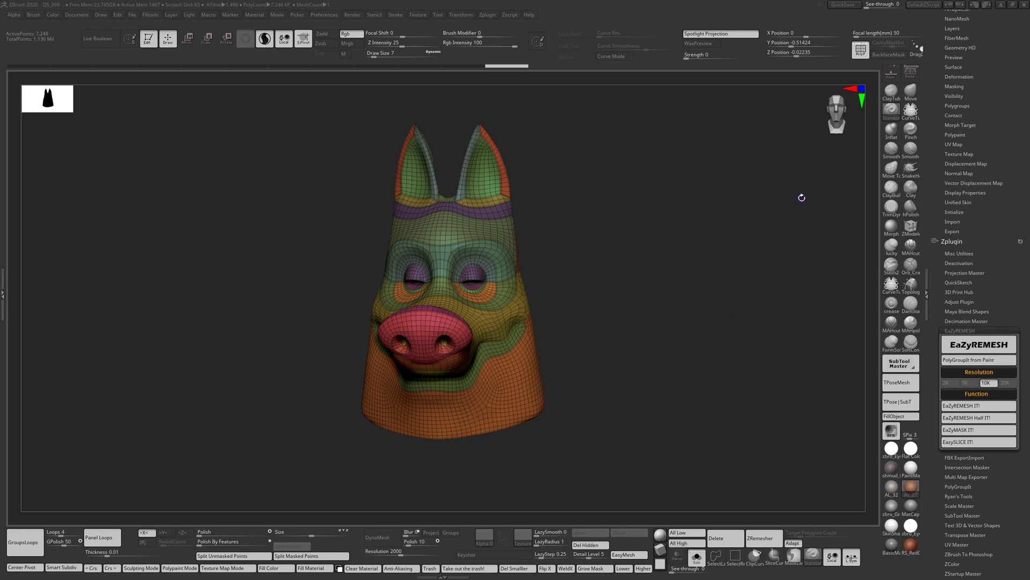
# Switch to the Paint Test2 subtool, frame it and generate polygroups from its painted lines.
pyautogui.press('Up')
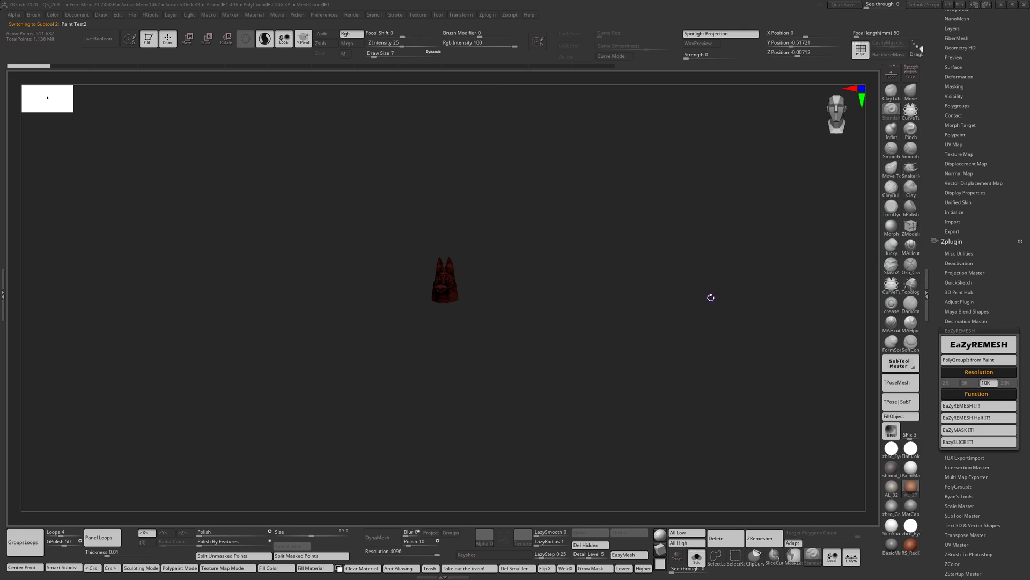
pyautogui.press('f')
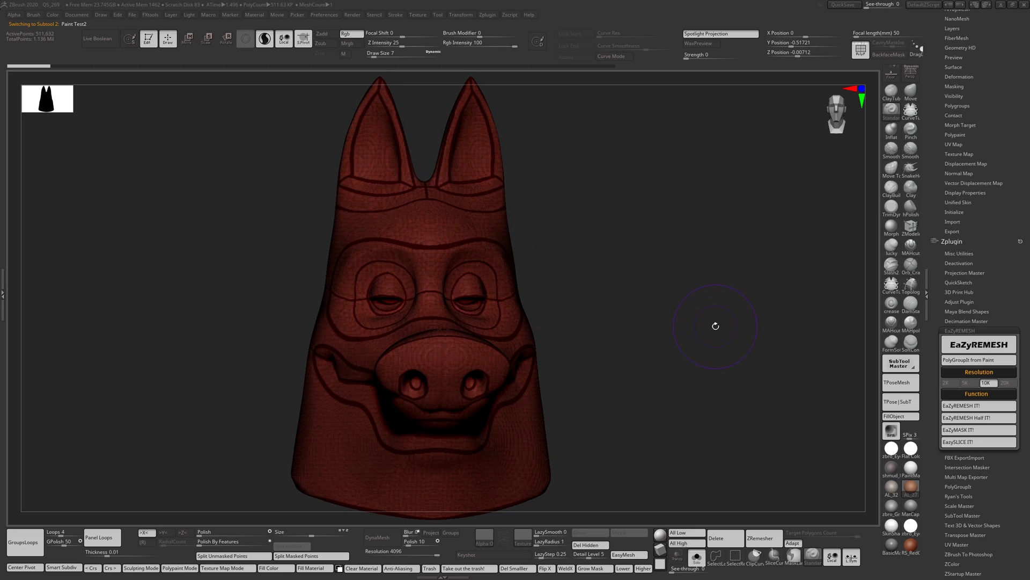
pyautogui.keyDown('alt'); pyautogui.moveTo(709, 317); pyautogui.dragTo(700, 315); pyautogui.keyUp('alt')
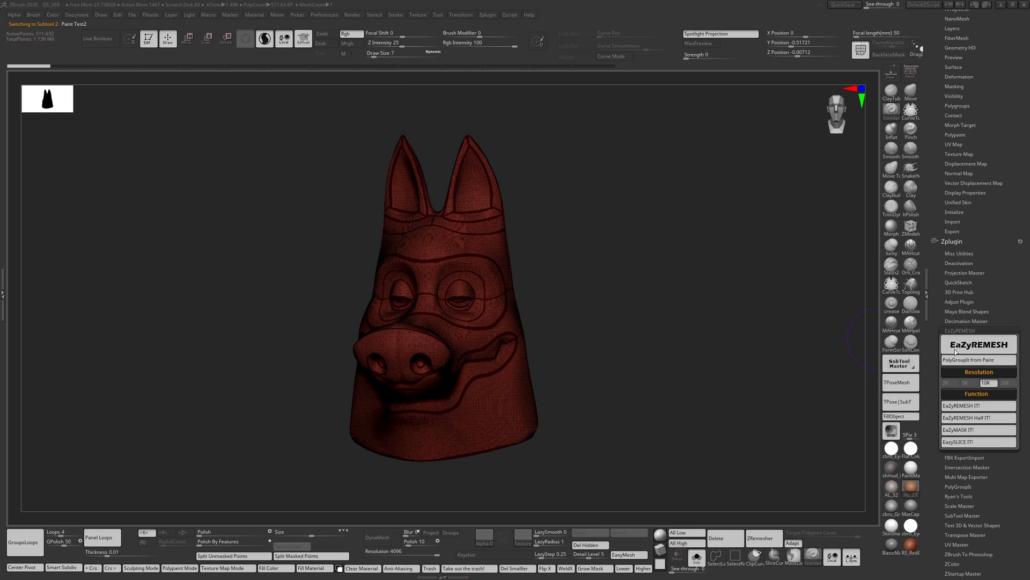
pyautogui.click(987, 359)
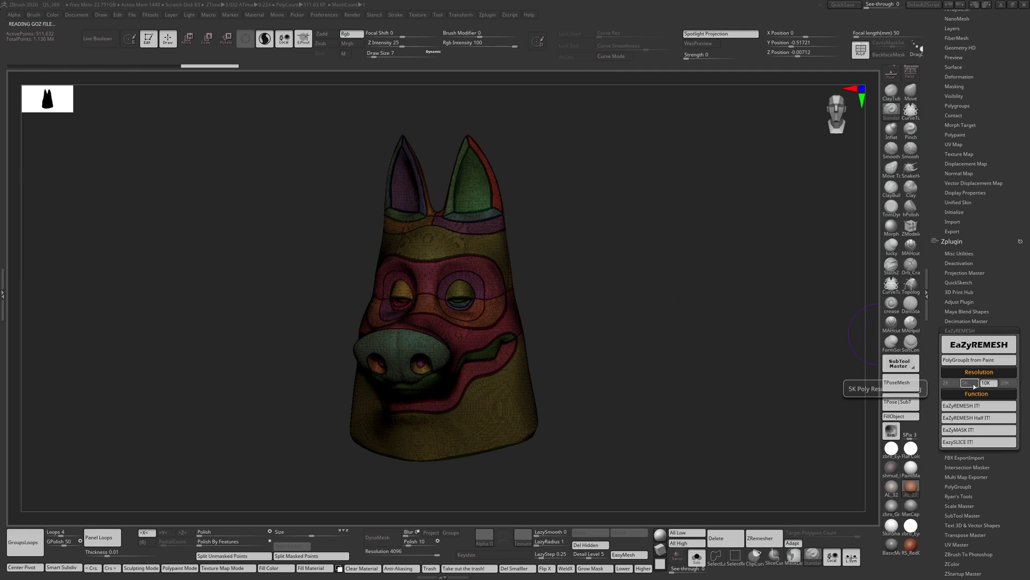
# Remesh the Paint Test2 head at 5K resolution without Tessimation and reduce the result with the half remesh.
pyautogui.click(966, 383)
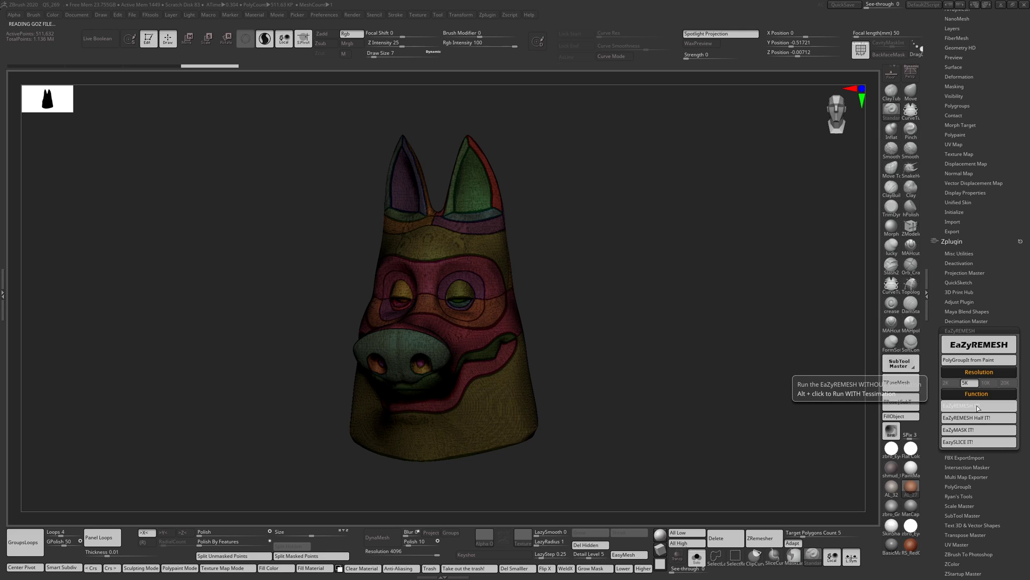
pyautogui.click(977, 405)
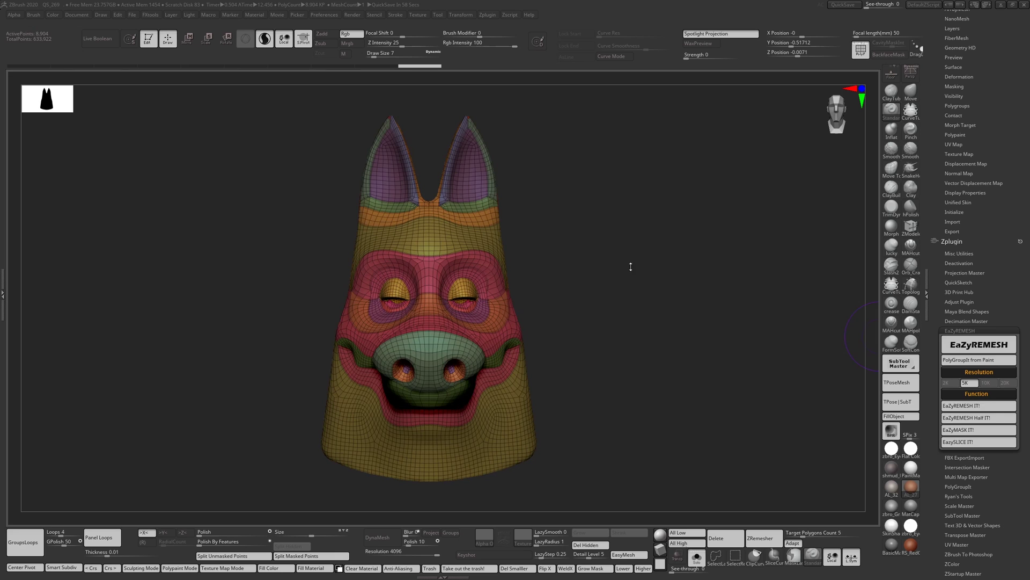
pyautogui.moveTo(652, 265); pyautogui.dragTo(837, 306)
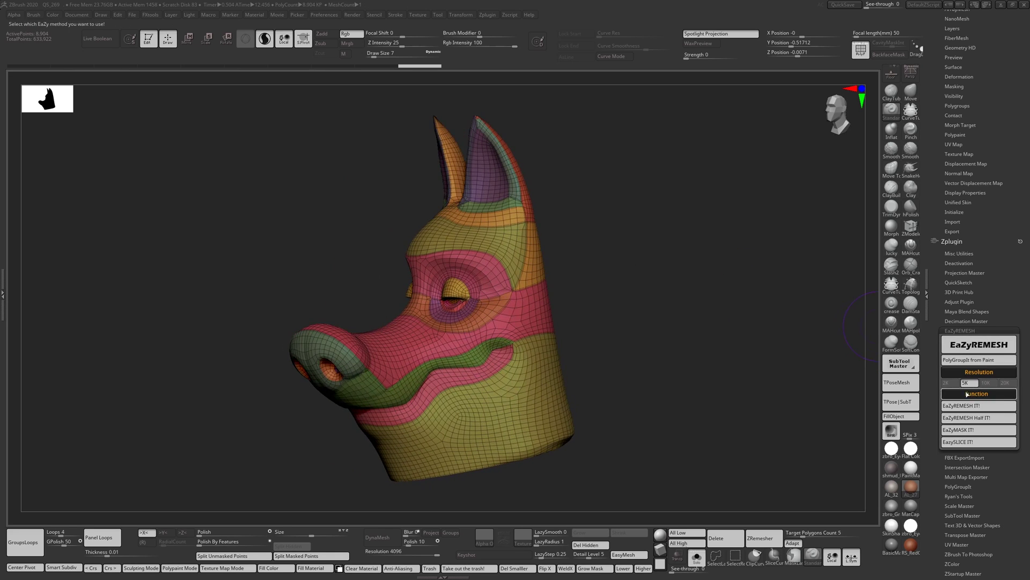
pyautogui.click(974, 415)
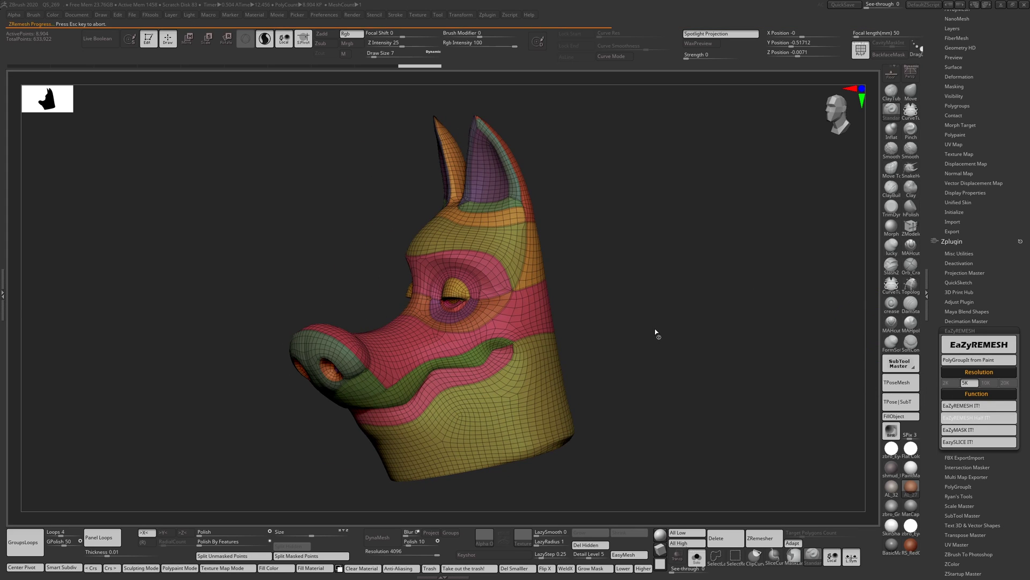
pyautogui.moveTo(655, 330); pyautogui.dragTo(700, 330)
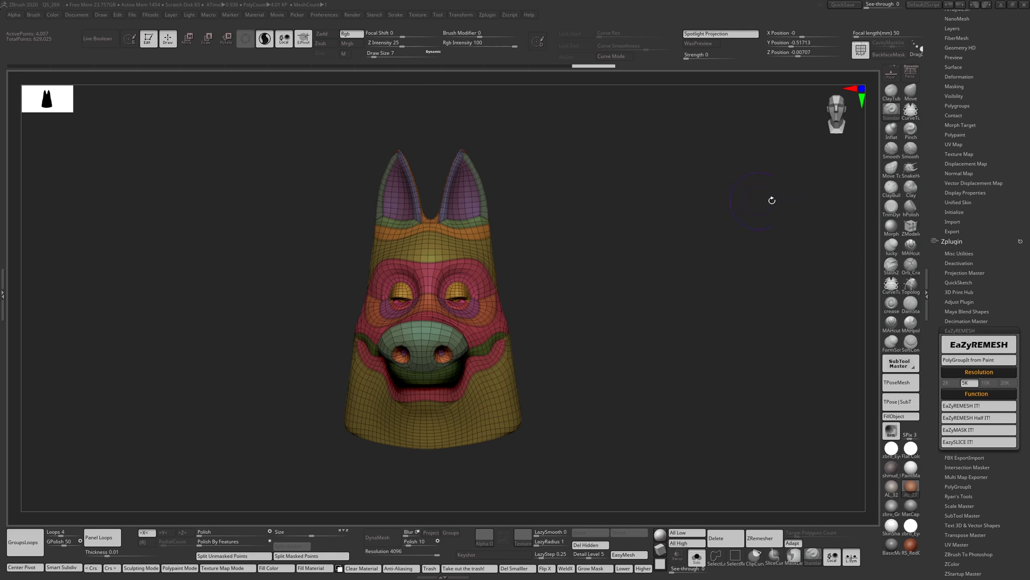
# Restore the polygrouped high-poly head from the undo history and remesh it at 5K with Tessimation.
pyautogui.click(29, 66)
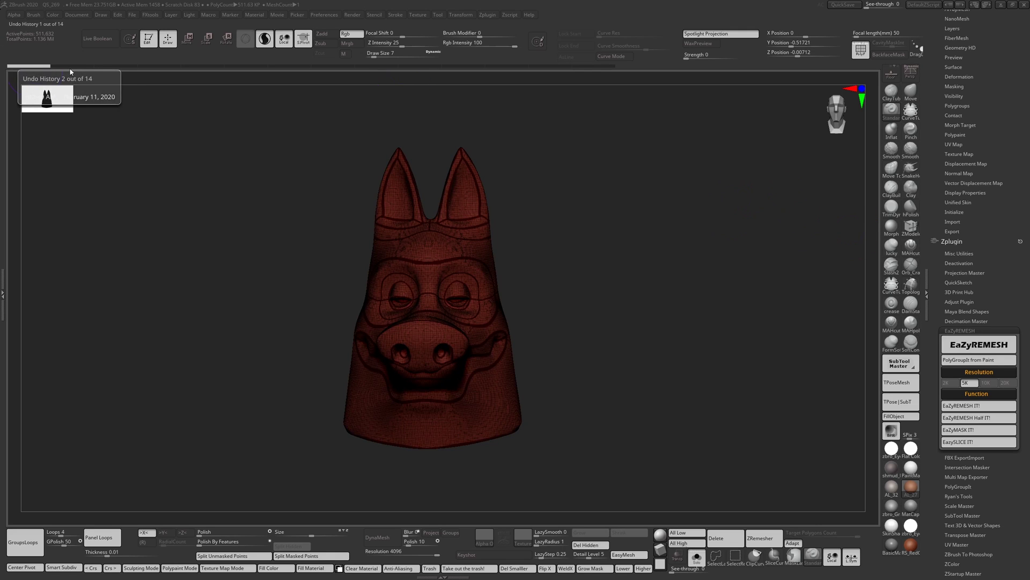
pyautogui.click(78, 66)
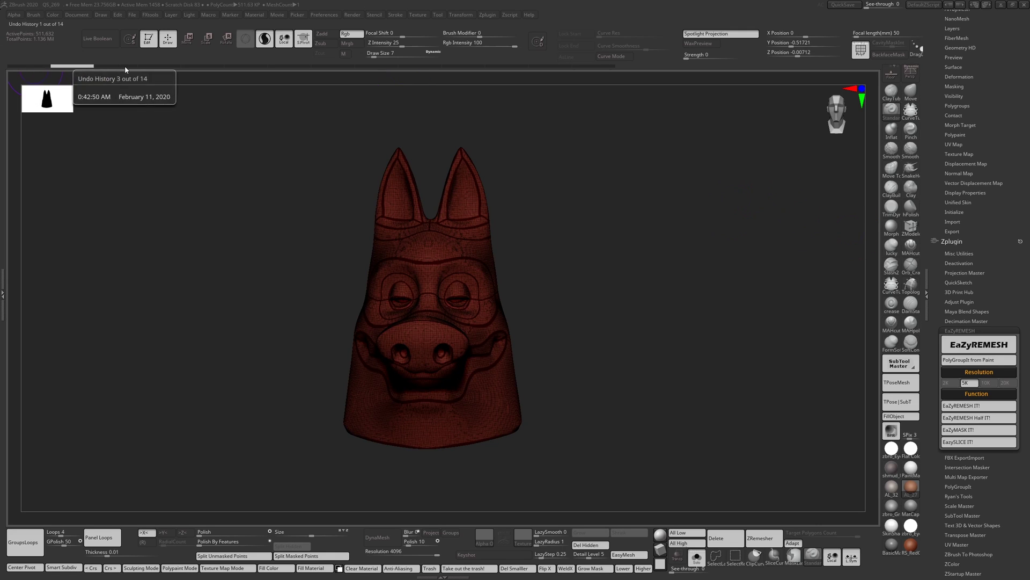
pyautogui.click(155, 66)
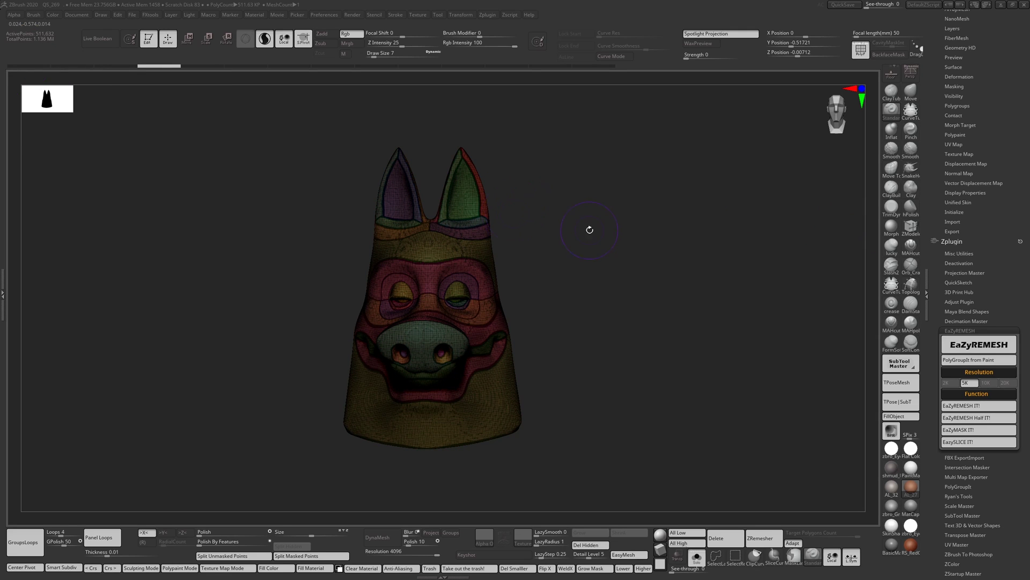
pyautogui.click(974, 384)
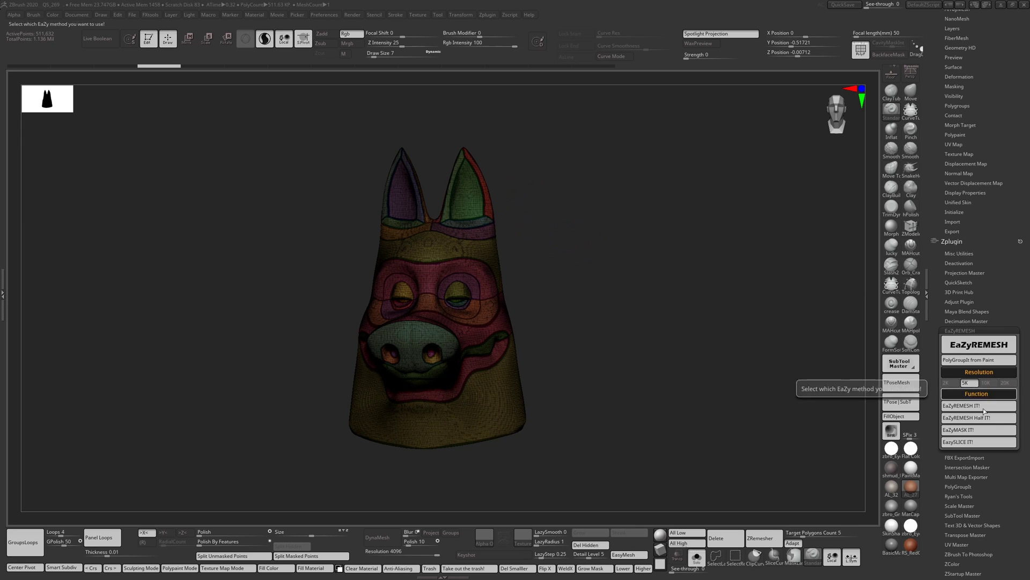
pyautogui.click(970, 407)
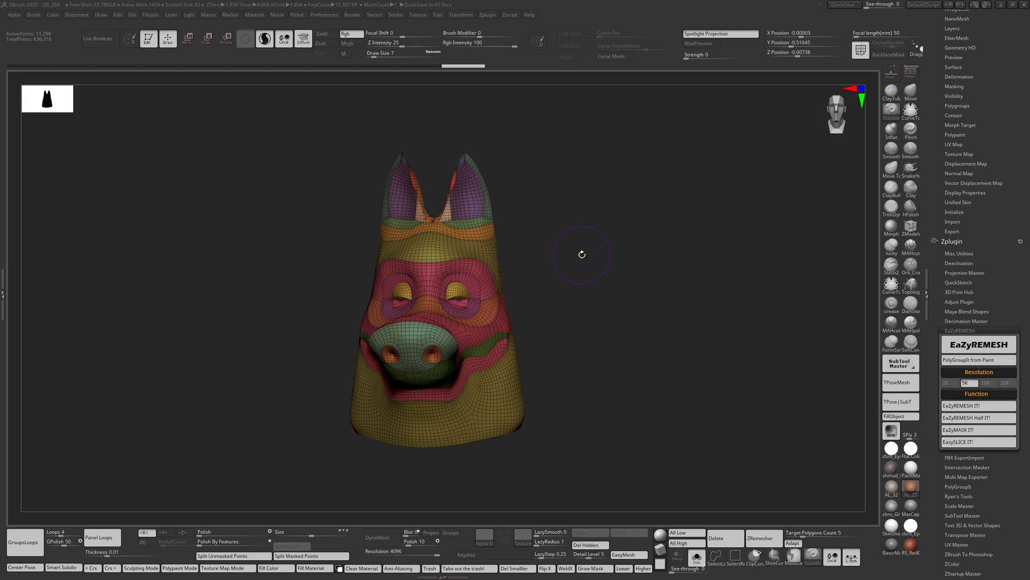
# Step back through the undo history to the painted Paint Test2 head before polygrouping.
pyautogui.click(322, 67)
pyautogui.click(203, 67)
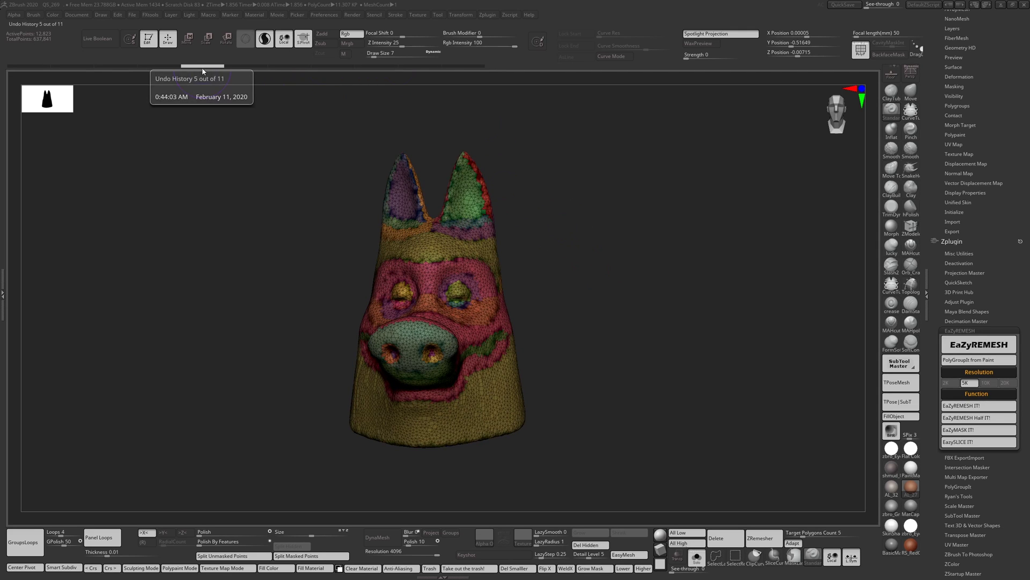
pyautogui.click(72, 66)
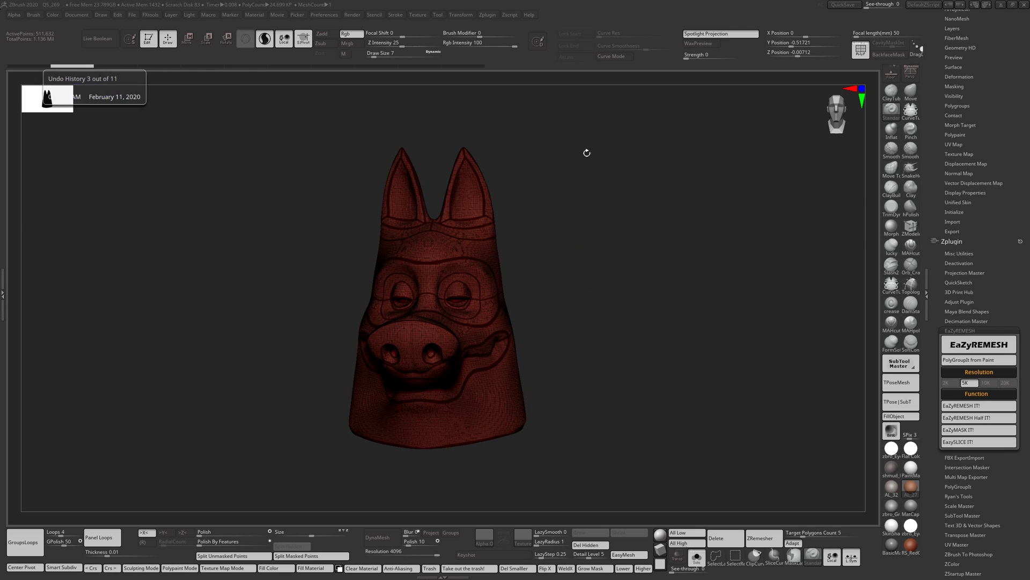
pyautogui.click(967, 418)
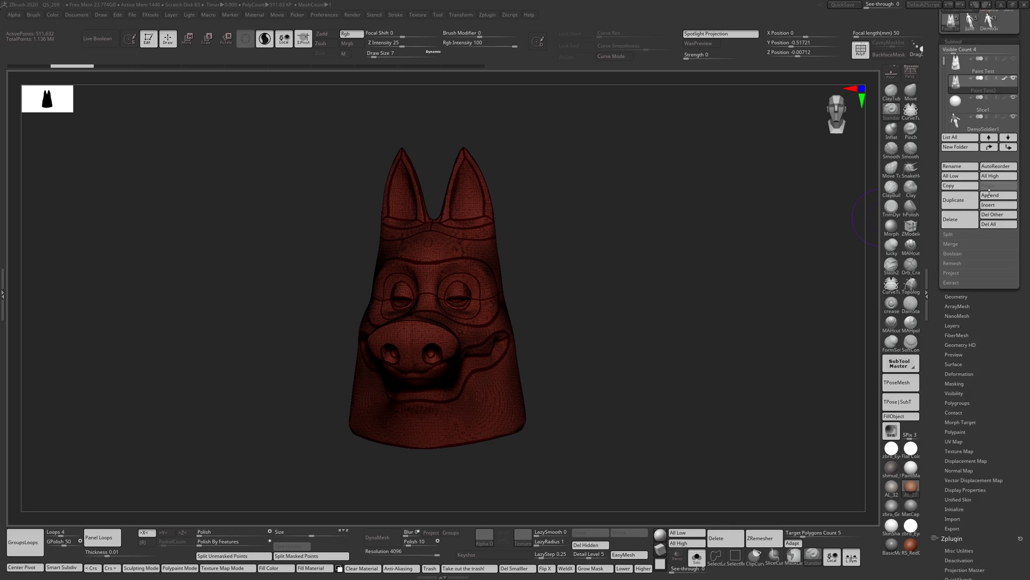
# Expand the model's Geometry settings, return to the EaZyREMESH functions and set the remesh resolution to 10K.
pyautogui.click(963, 336)
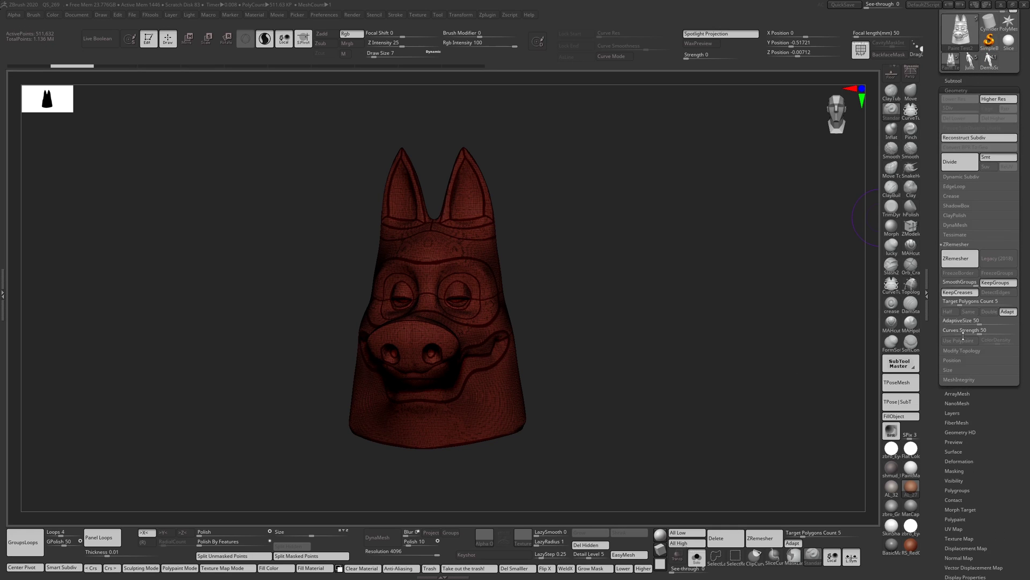
pyautogui.moveTo(991, 428); pyautogui.dragTo(985, 332)
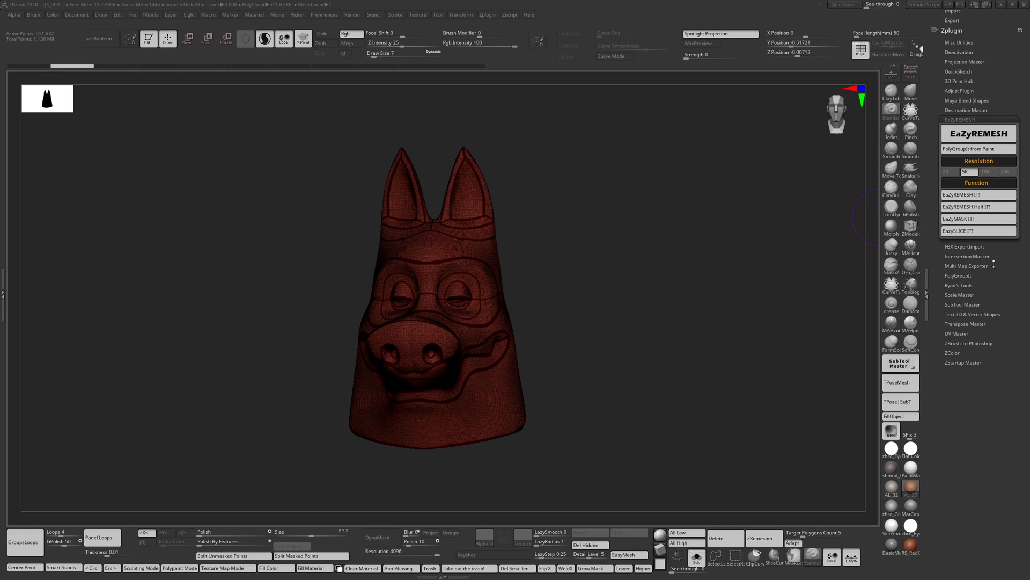
pyautogui.click(970, 208)
pyautogui.click(986, 172)
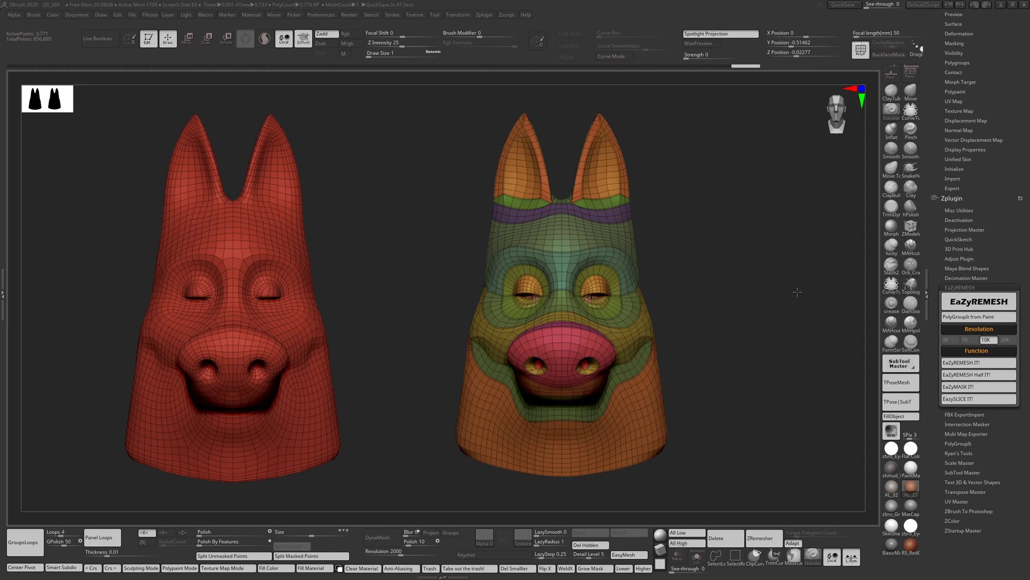
# Compare the topology flow of the plain red remeshed head with the polygrouped head from several angles.
pyautogui.moveTo(797, 292); pyautogui.dragTo(791, 292)
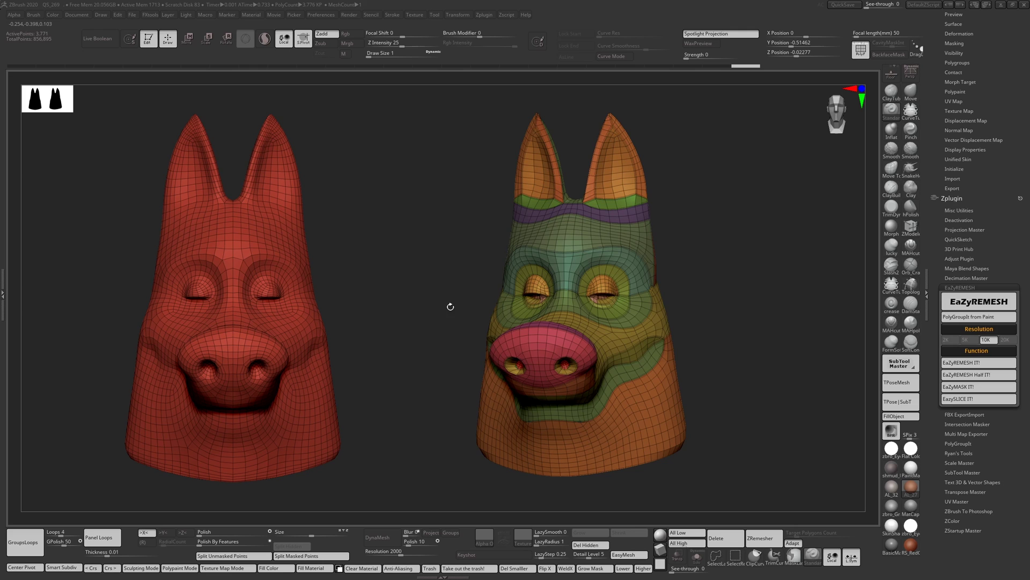
pyautogui.keyDown('shift'); pyautogui.moveTo(700, 306); pyautogui.dragTo(739, 309); pyautogui.keyUp('shift')
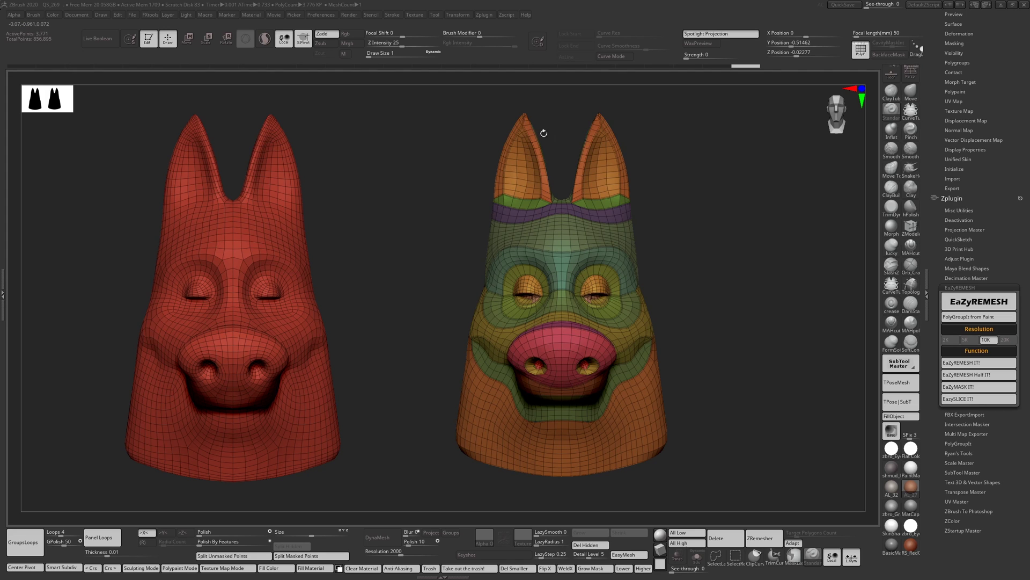
pyautogui.moveTo(713, 170); pyautogui.dragTo(676, 214)
pyautogui.moveTo(727, 258); pyautogui.dragTo(816, 240)
# Uncrease all edges of the polygrouped head and merge its polygroups into a single one.
pyautogui.scroll(5, 1005, 137)
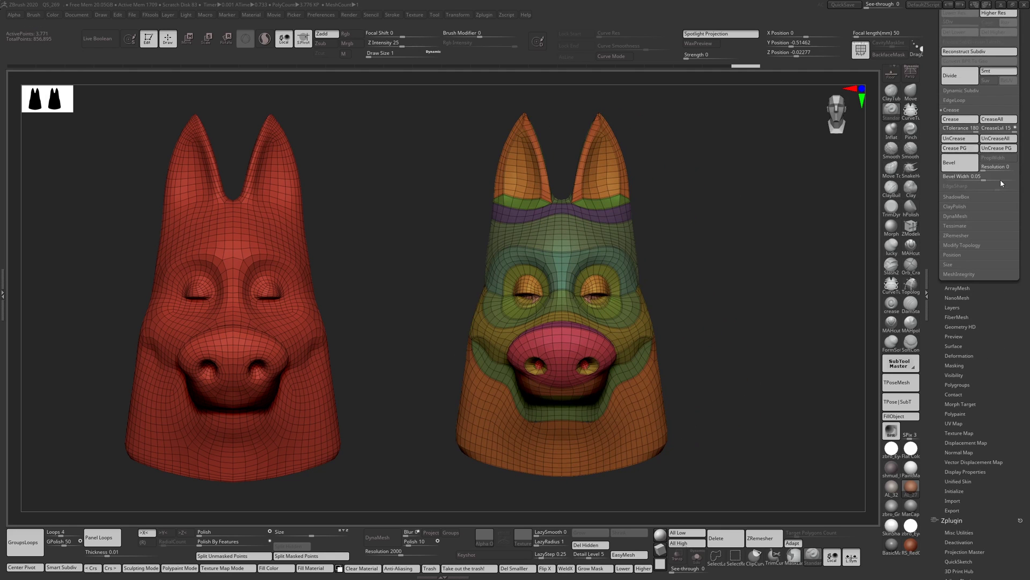
pyautogui.click(999, 141)
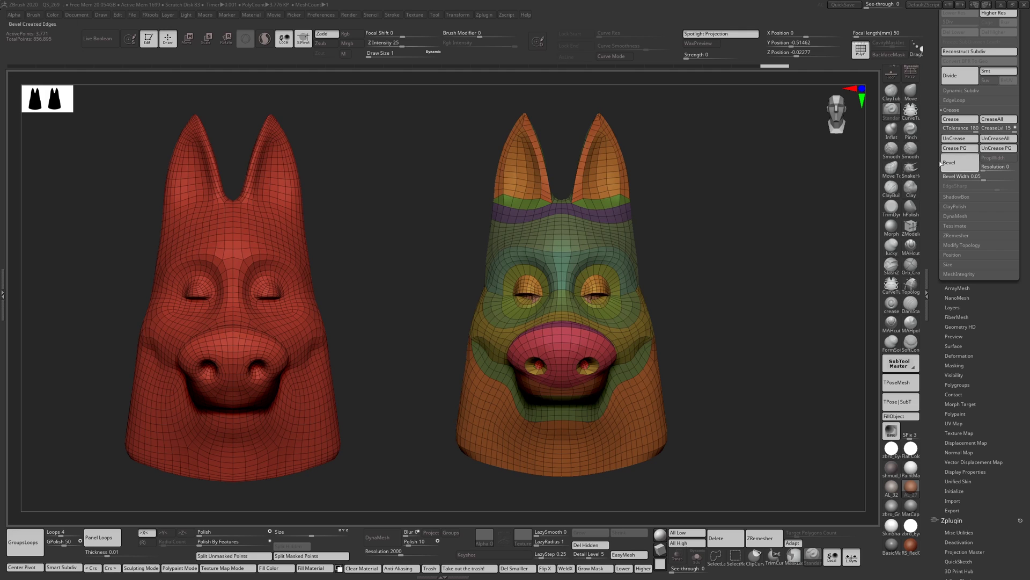
pyautogui.hotkey('shift', 'f')
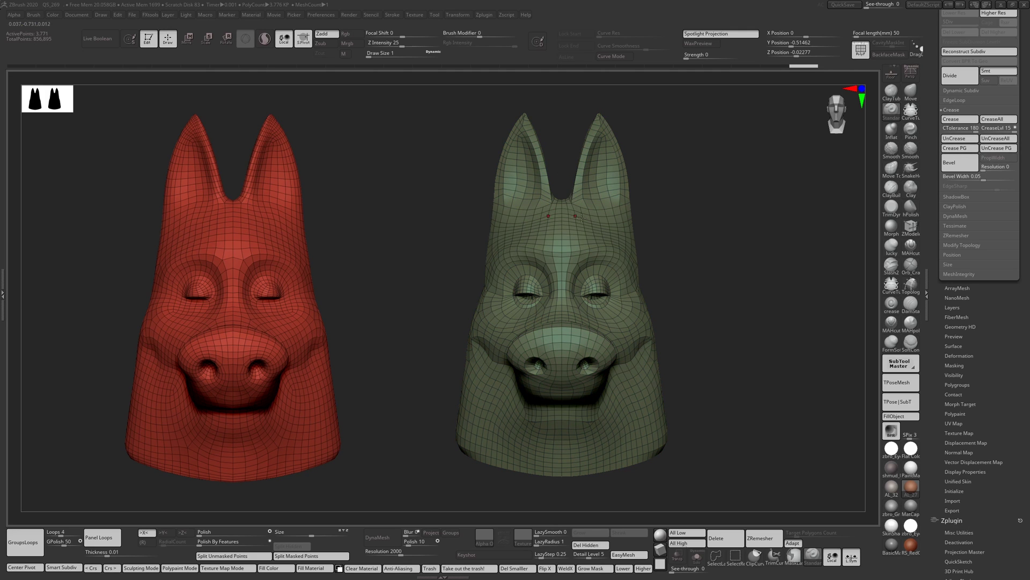
# Examine the single-group head's edge loops around the eyes, snout and mouth up close and from a distance.
pyautogui.moveTo(752, 245)
pyautogui.mouseDown()
pyautogui.moveTo(666, 247)
pyautogui.moveTo(752, 249)
pyautogui.moveTo(756, 262)
pyautogui.mouseUp()
pyautogui.moveTo(771, 315)
pyautogui.mouseDown()
pyautogui.moveTo(728, 321)
pyautogui.moveTo(776, 327)
pyautogui.mouseUp()
pyautogui.moveTo(771, 301); pyautogui.dragTo(772, 462)
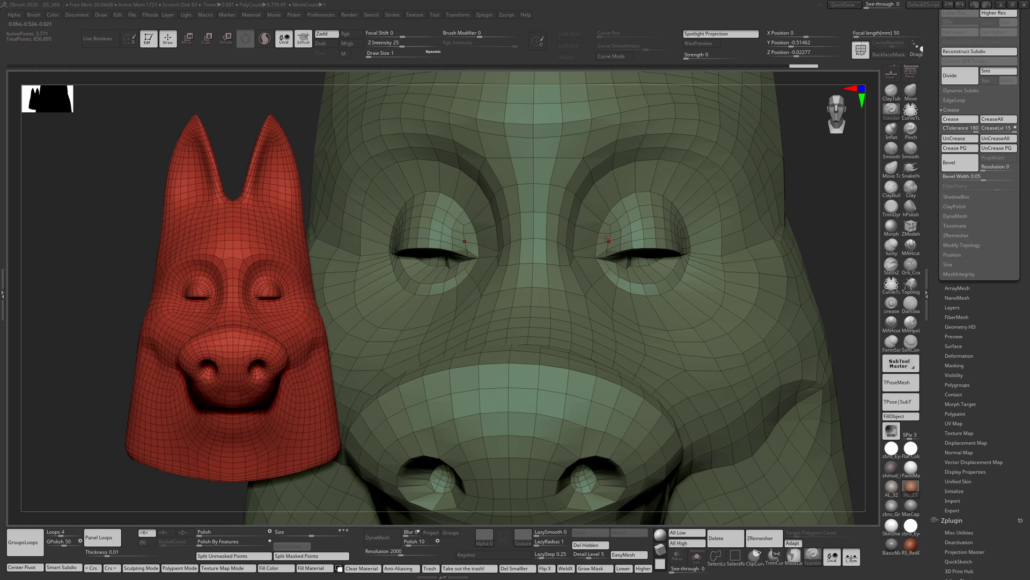
pyautogui.keyDown('alt'); pyautogui.moveTo(828, 248); pyautogui.dragTo(796, 224); pyautogui.keyUp('alt')
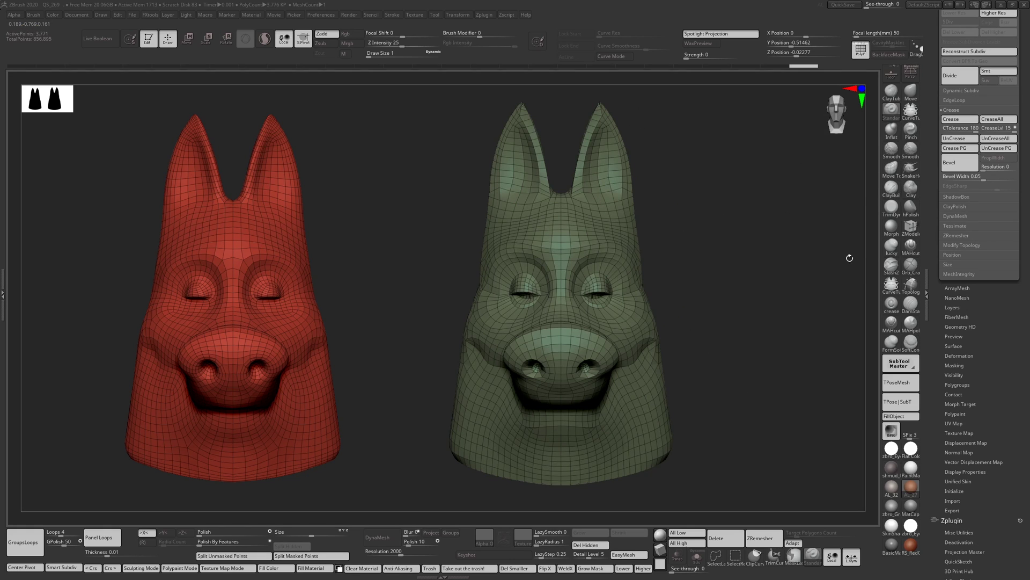
pyautogui.keyDown('ctrl'); pyautogui.moveTo(788, 317); pyautogui.dragTo(768, 301, button='right'); pyautogui.keyUp('ctrl')
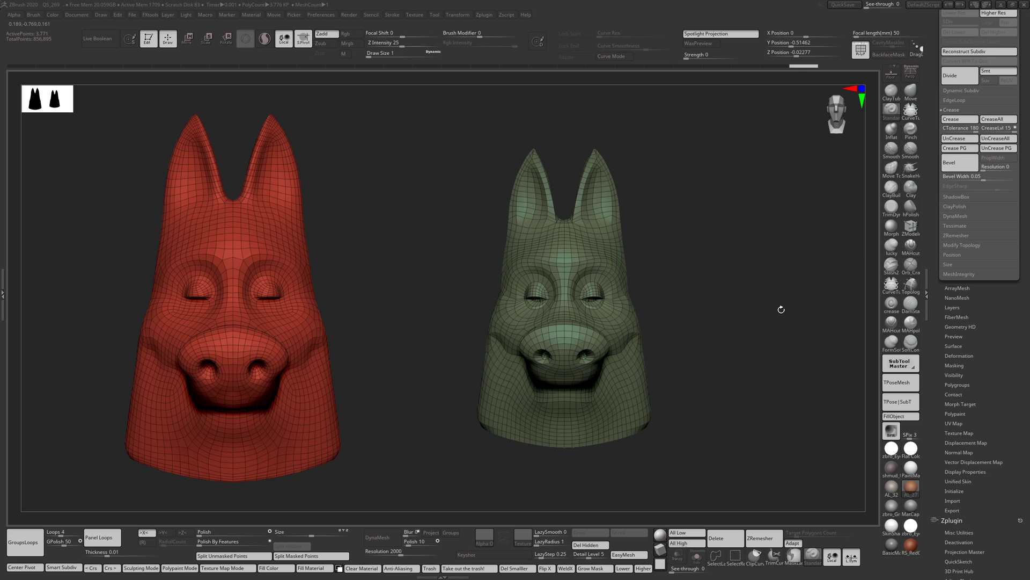
pyautogui.moveTo(798, 317)
pyautogui.mouseDown()
pyautogui.moveTo(740, 315)
pyautogui.moveTo(810, 331)
pyautogui.mouseUp()
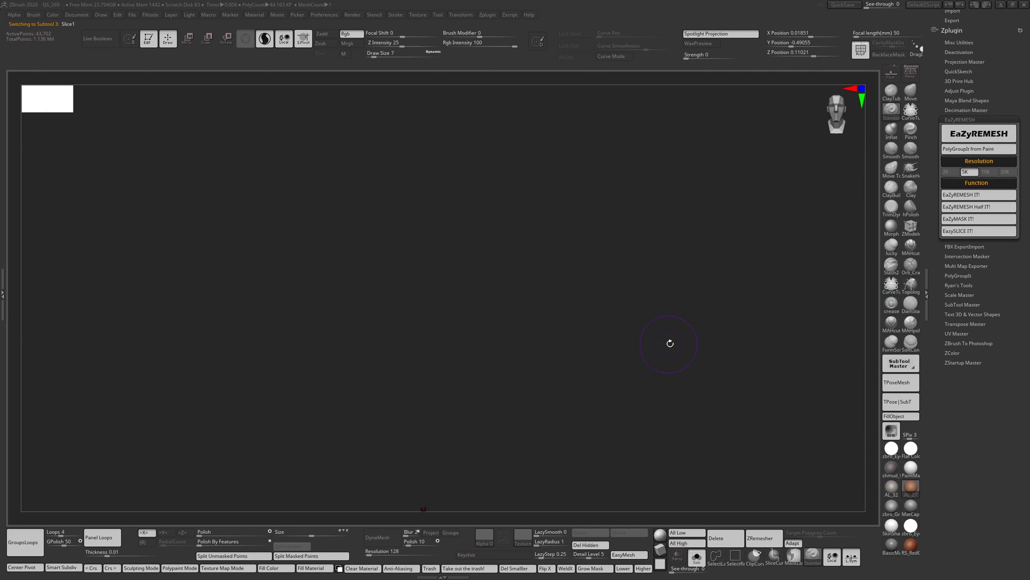
# Frame the Slice1 sphere and cut a straight horizontal slice across its lower half with the slice brush.
pyautogui.press('f')
pyautogui.keyDown('shift'); pyautogui.moveTo(731, 297); pyautogui.dragTo(693, 282); pyautogui.keyUp('shift')
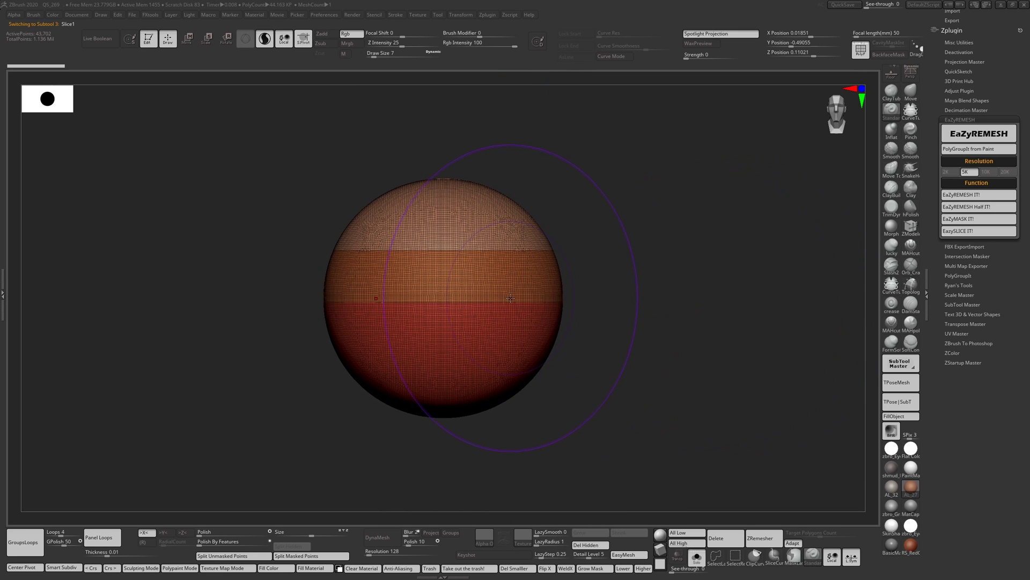
pyautogui.press('s')
pyautogui.moveTo(495, 296); pyautogui.dragTo(493, 297)
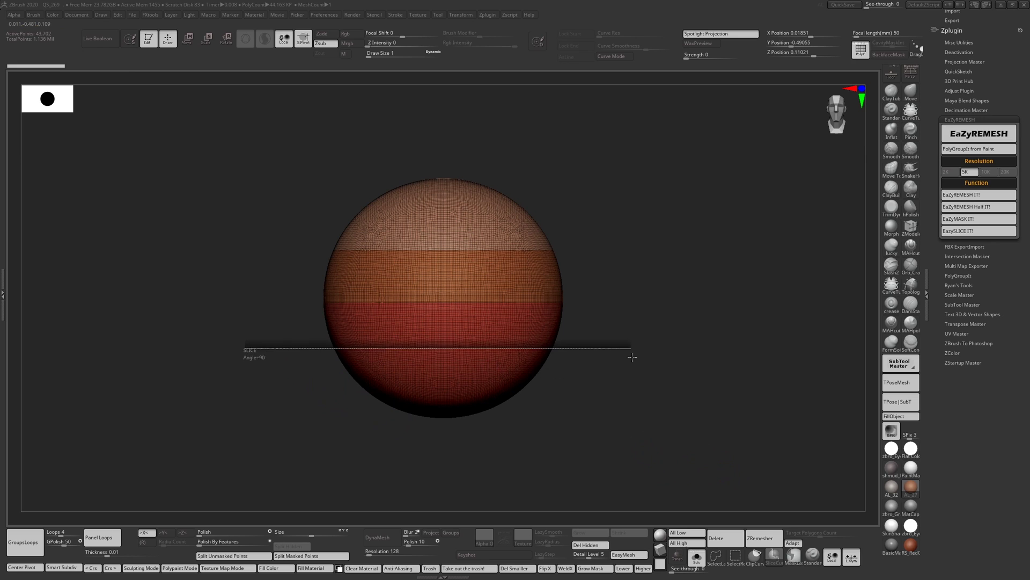
pyautogui.keyDown('ctrl'); pyautogui.keyDown('shift'); pyautogui.moveTo(243, 347); pyautogui.dragTo(637, 342); pyautogui.keyUp('shift'); pyautogui.keyUp('ctrl')
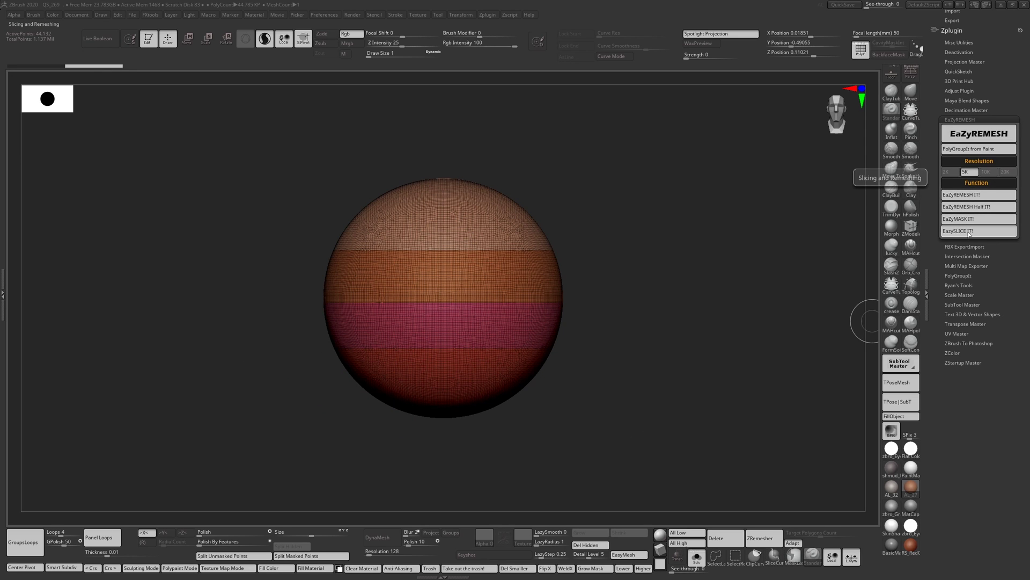
# Check the ZRemesher settings and remesh the sliced sphere with EazySLICE at 5K resolution.
pyautogui.click(969, 171)
pyautogui.scroll(5, 986, 167)
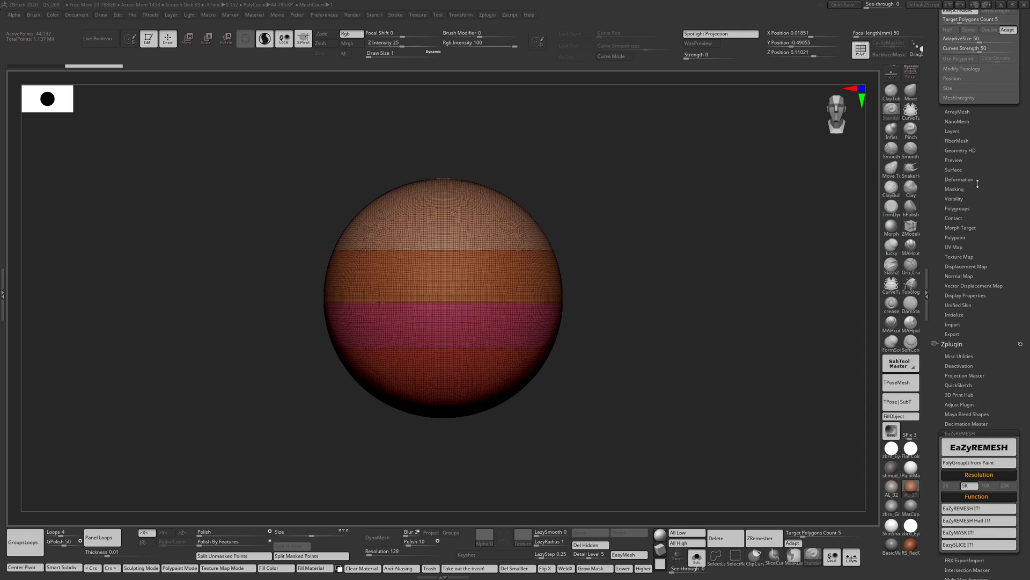
pyautogui.scroll(5, 1004, 170)
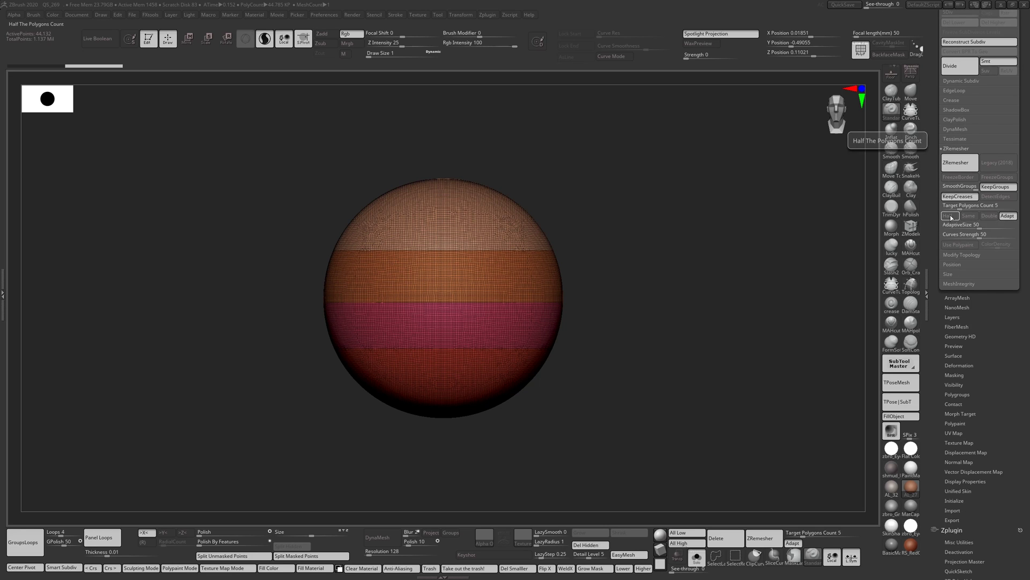
pyautogui.scroll(-10, 966, 225)
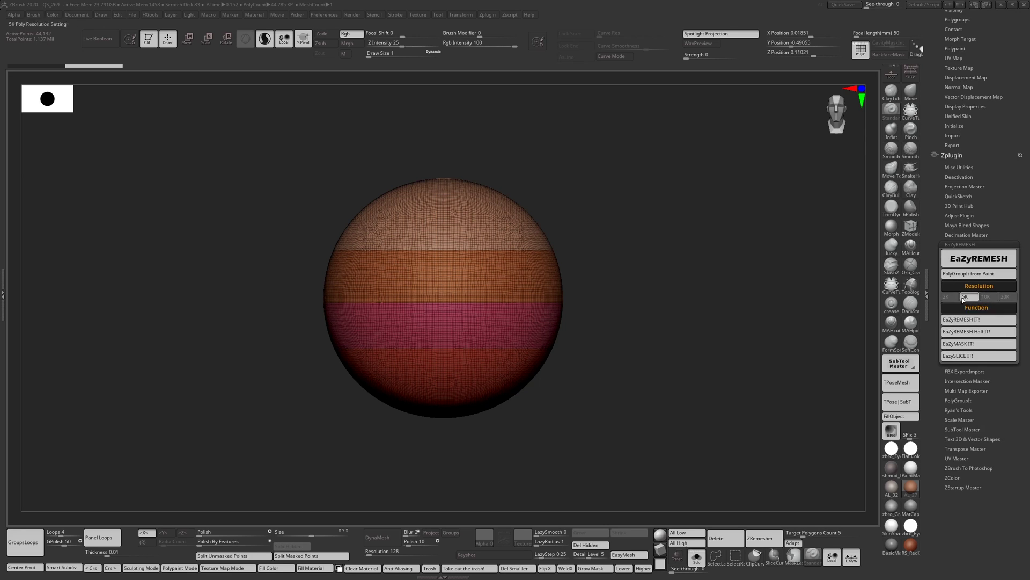
pyautogui.scroll(10, 937, 344)
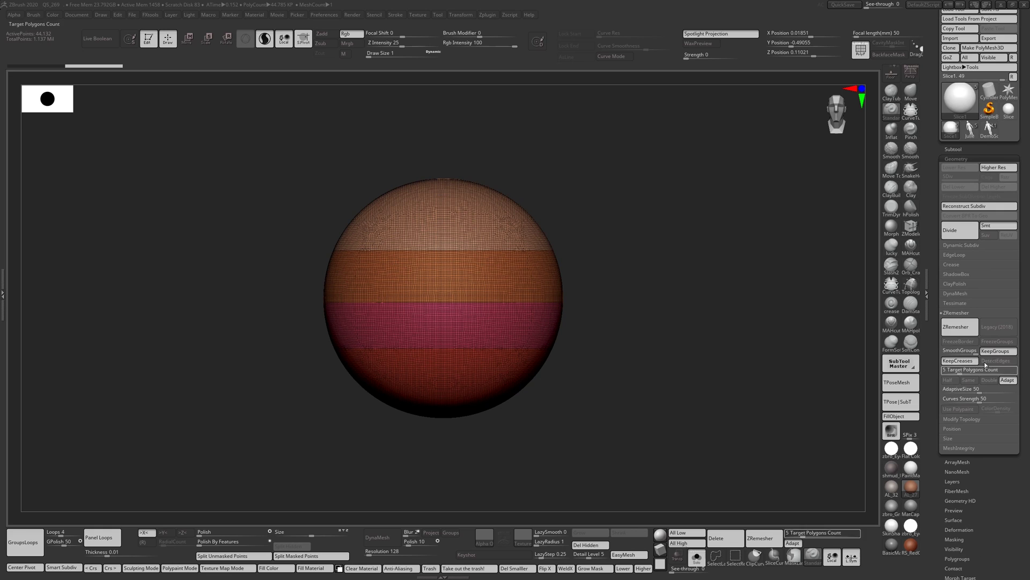
pyautogui.scroll(-10, 983, 349)
pyautogui.scroll(1, 966, 300)
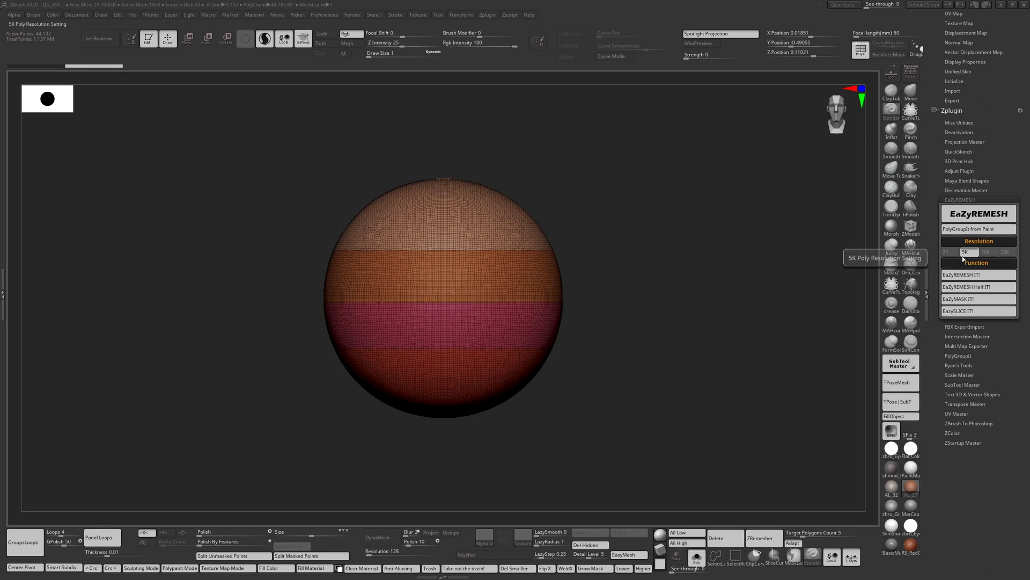
pyautogui.click(951, 311)
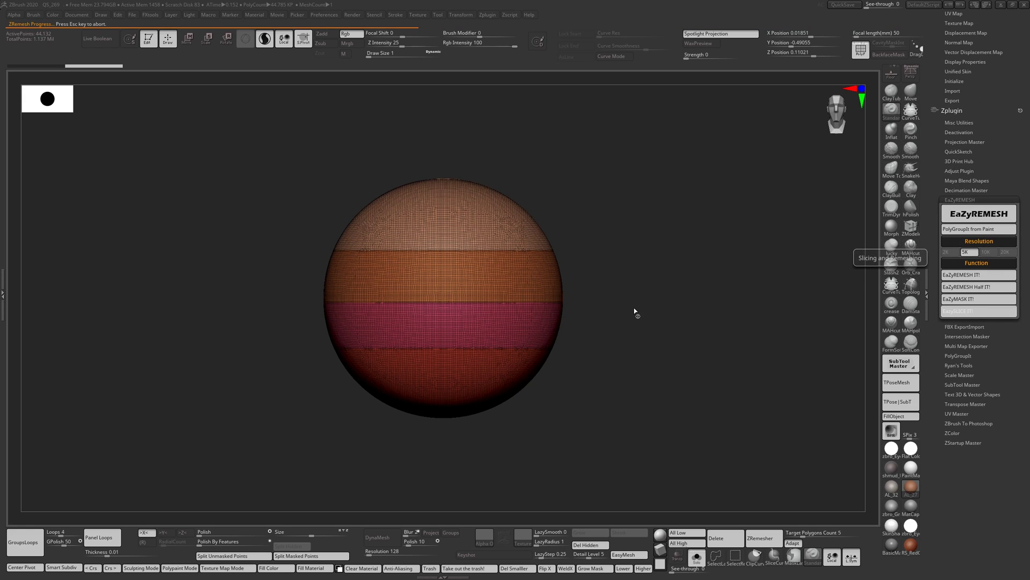
pyautogui.moveTo(706, 288); pyautogui.dragTo(580, 314)
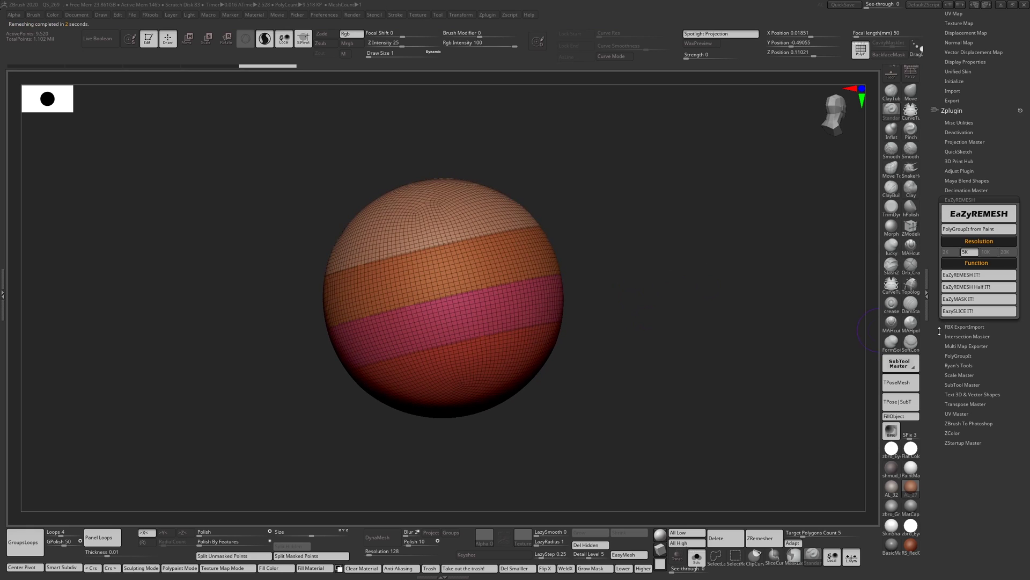
# Reduce the banded sphere with the half remesh twice and inspect its edge flow from several angles.
pyautogui.click(972, 287)
pyautogui.moveTo(685, 254); pyautogui.dragTo(751, 300)
pyautogui.click(973, 287)
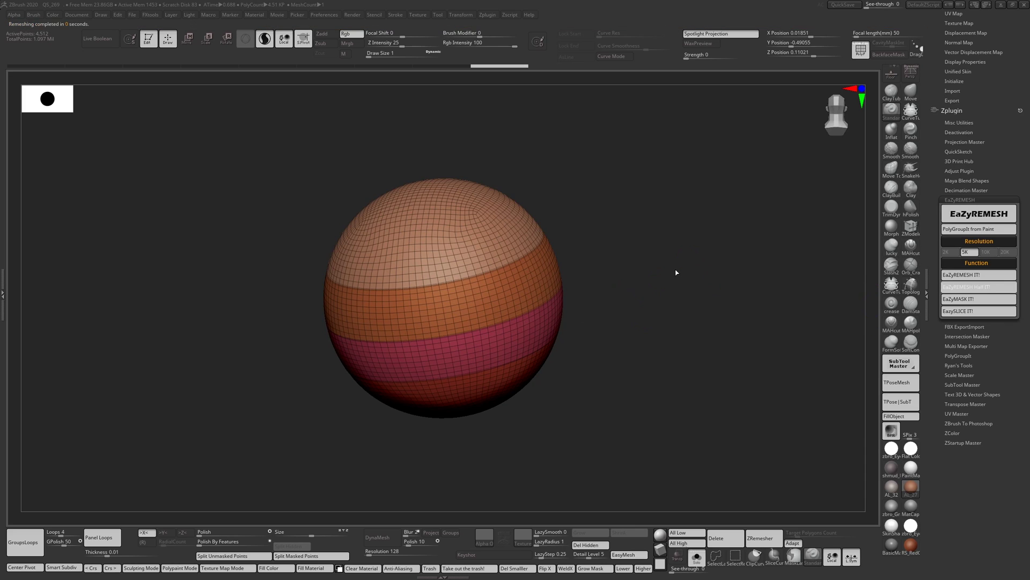
pyautogui.scroll(10, 958, 302)
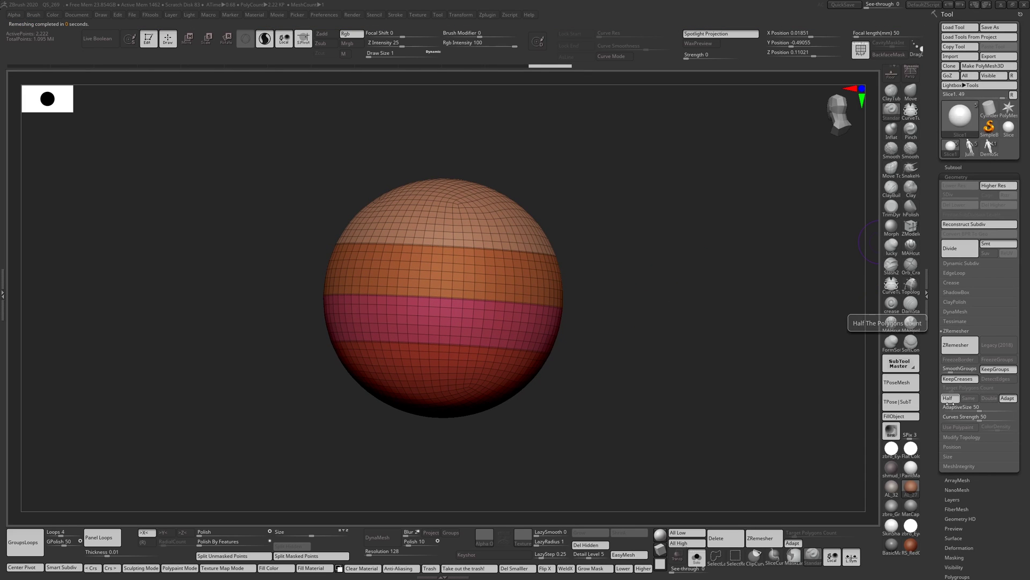
pyautogui.scroll(-6, 949, 430)
pyautogui.moveTo(682, 395); pyautogui.dragTo(747, 408)
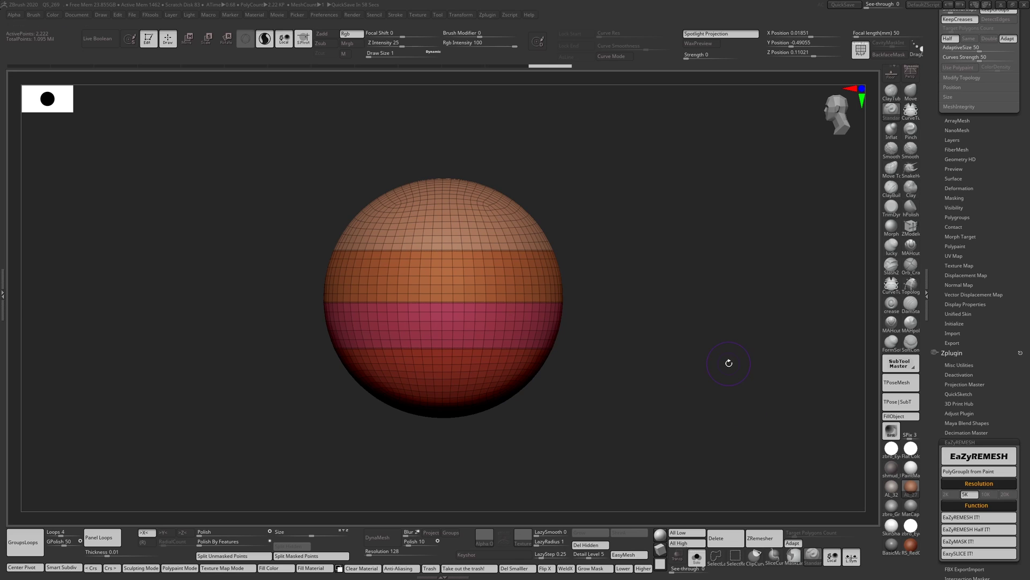
pyautogui.keyDown('ctrl'); pyautogui.moveTo(727, 390); pyautogui.dragTo(718, 375, button='right'); pyautogui.keyUp('ctrl')
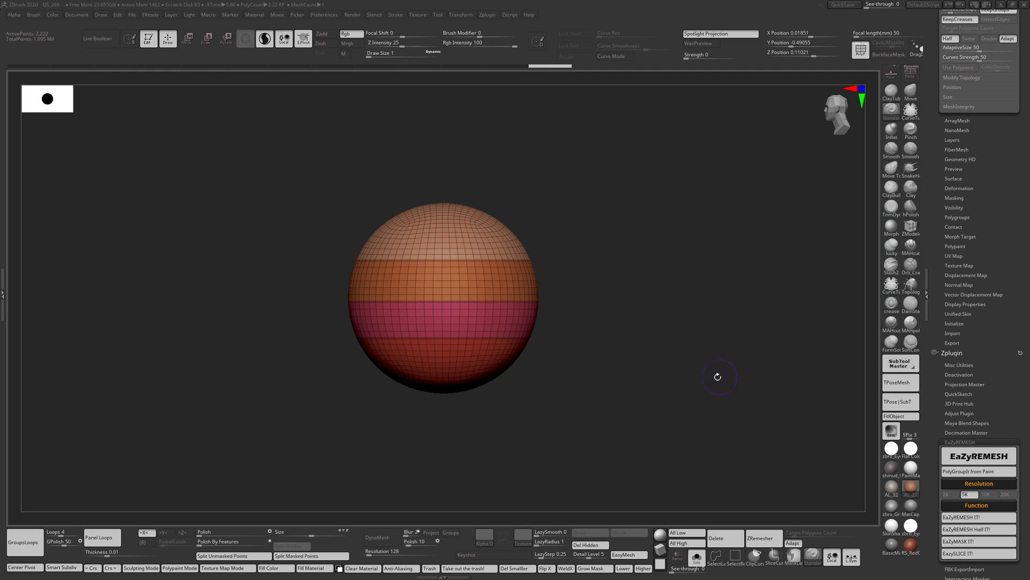
# Switch to the masked DemoSoldier1 figure, remesh it with EaZyMASK at 5K and reduce it with the half remesh.
pyautogui.scroll(-3, 974, 437)
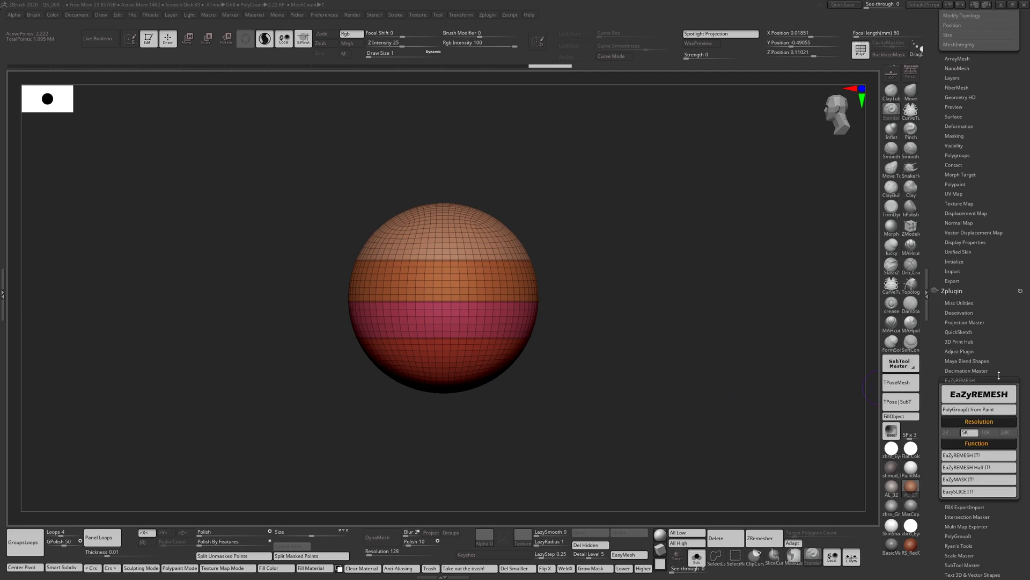
pyautogui.press('Up')
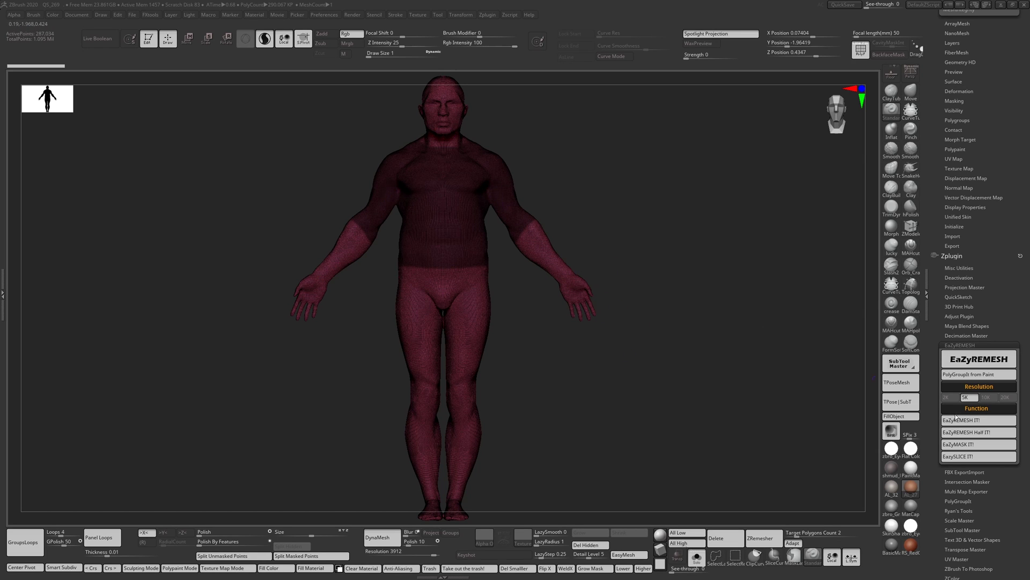
pyautogui.click(948, 397)
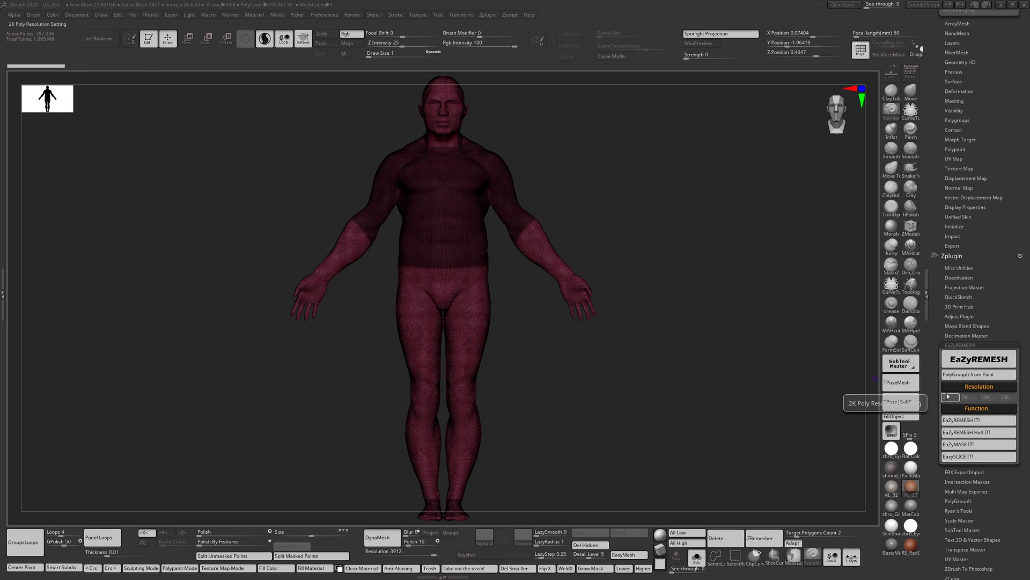
pyautogui.click(969, 397)
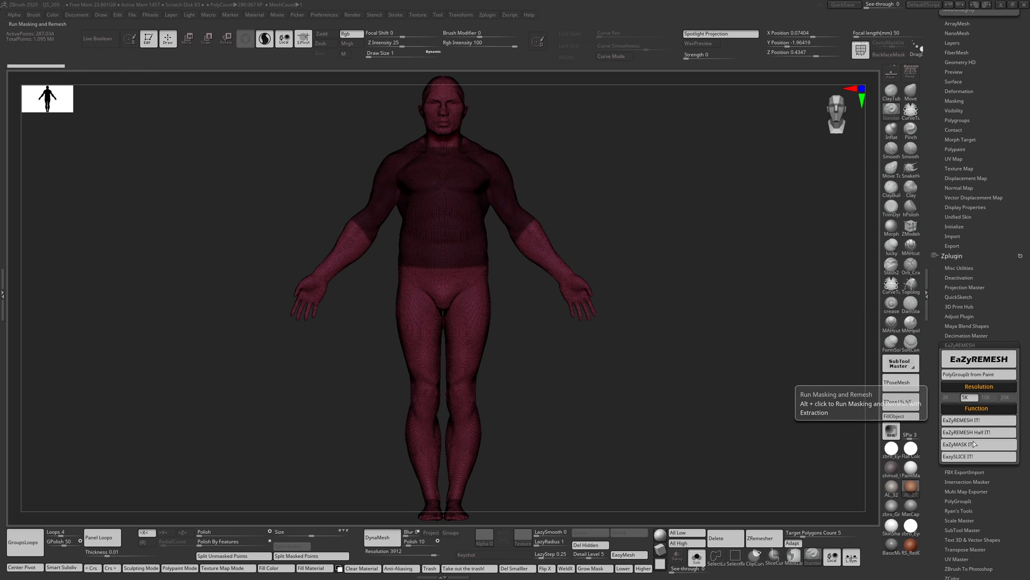
pyautogui.click(974, 444)
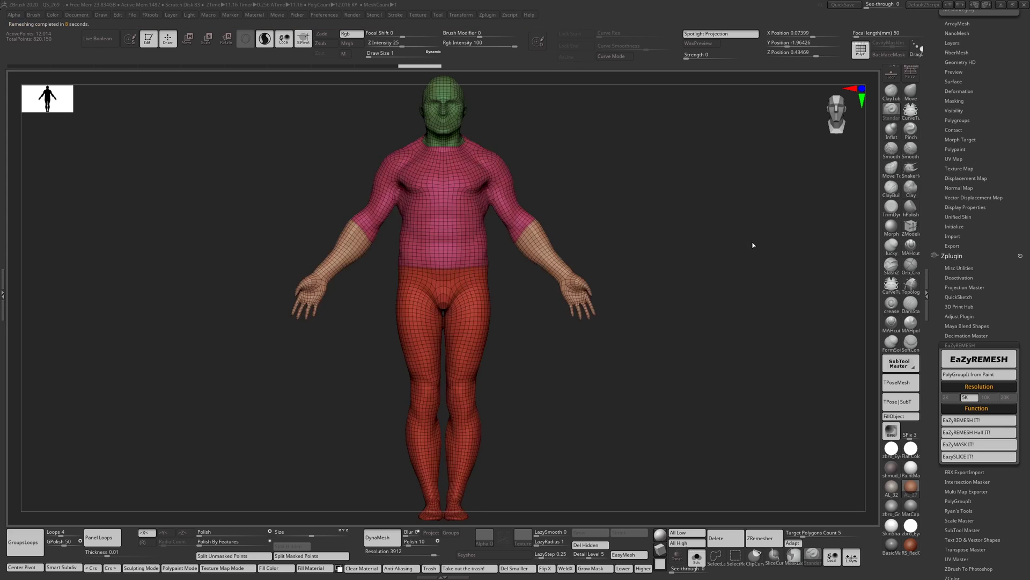
pyautogui.moveTo(644, 235); pyautogui.dragTo(556, 189)
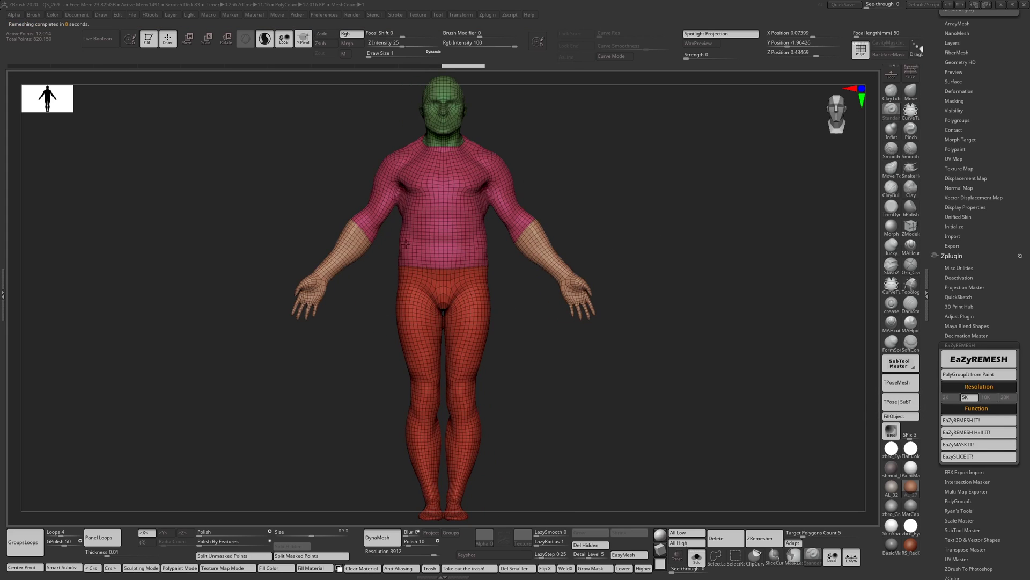
pyautogui.click(971, 432)
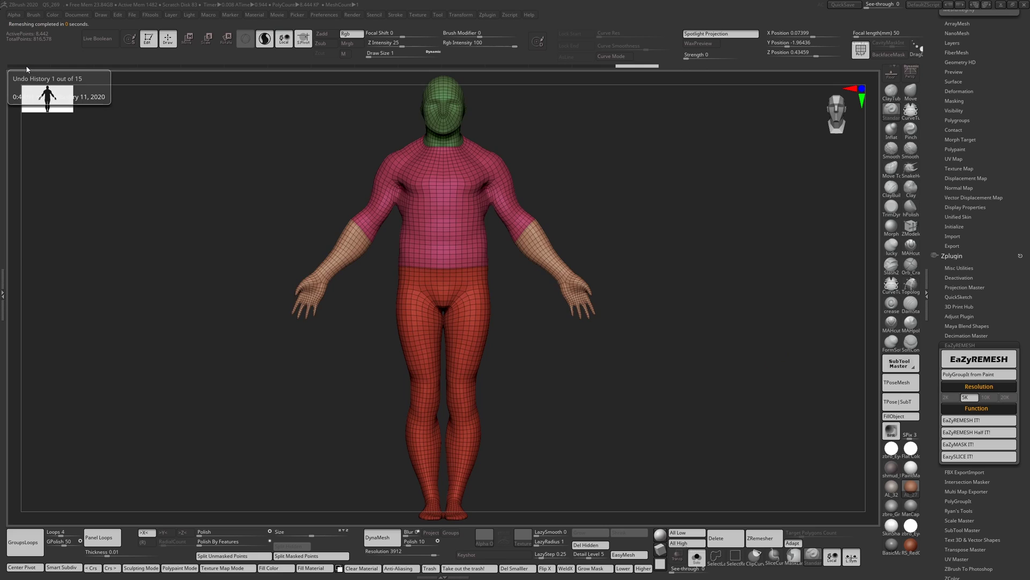
# Extract the masked torso area as a separate shirt with EaZyMASK at 2K and display it over the body.
pyautogui.click(949, 397)
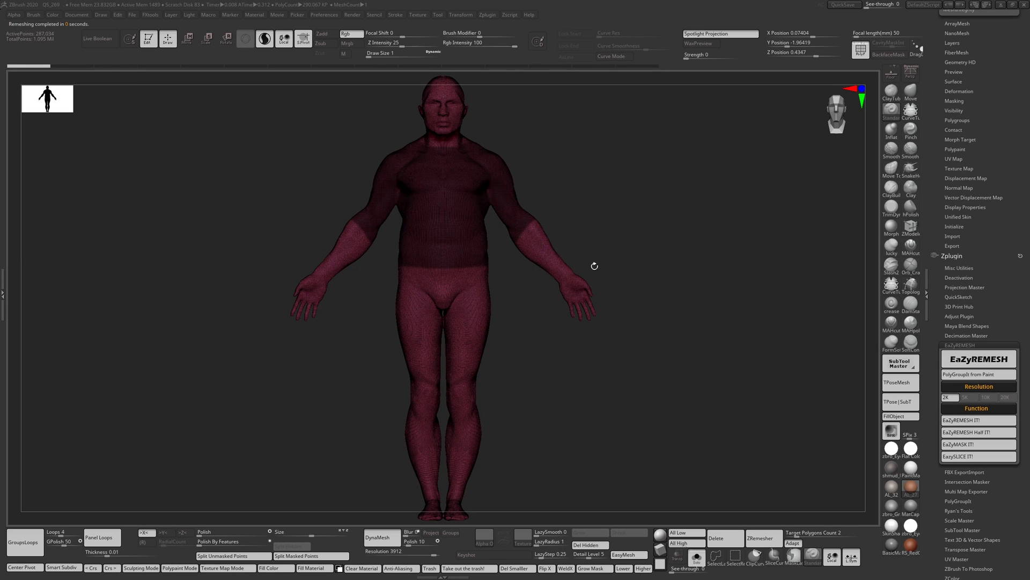
pyautogui.click(965, 445)
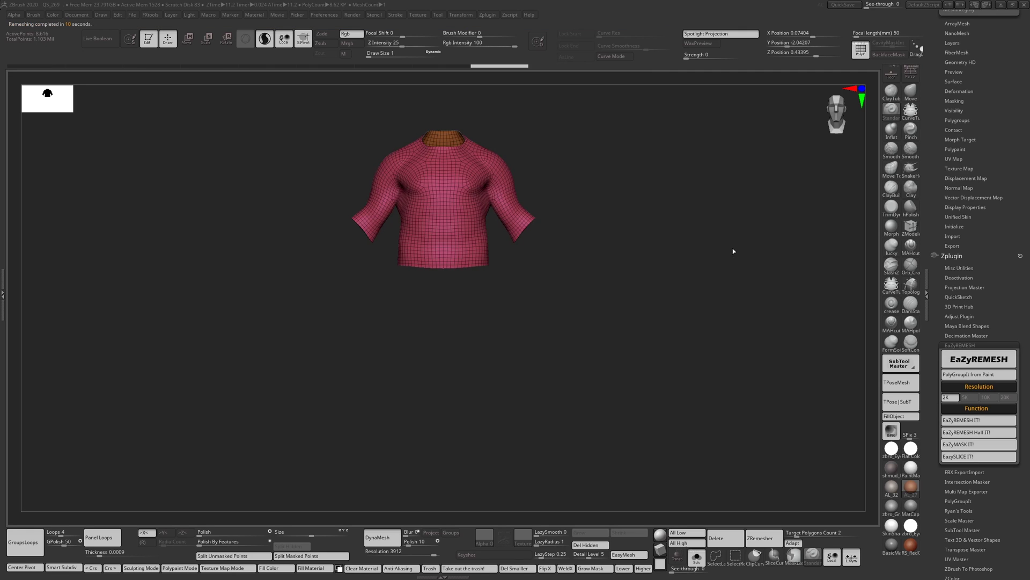
pyautogui.keyDown('alt'); pyautogui.moveTo(567, 167); pyautogui.dragTo(590, 244); pyautogui.keyUp('alt')
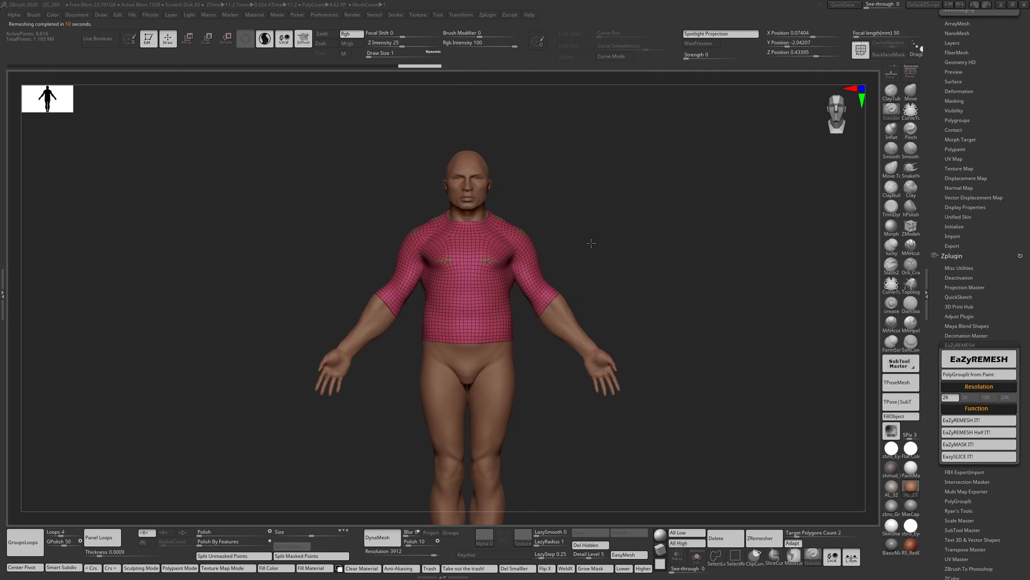
pyautogui.moveTo(657, 283)
pyautogui.keyDown('alt'); pyautogui.mouseDown()
pyautogui.moveTo(663, 292)
pyautogui.moveTo(674, 281)
pyautogui.mouseUp(); pyautogui.keyUp('alt')
pyautogui.keyDown('alt'); pyautogui.moveTo(714, 207); pyautogui.dragTo(710, 277); pyautogui.keyUp('alt')
pyautogui.moveTo(709, 276); pyautogui.dragTo(757, 279, button='right')
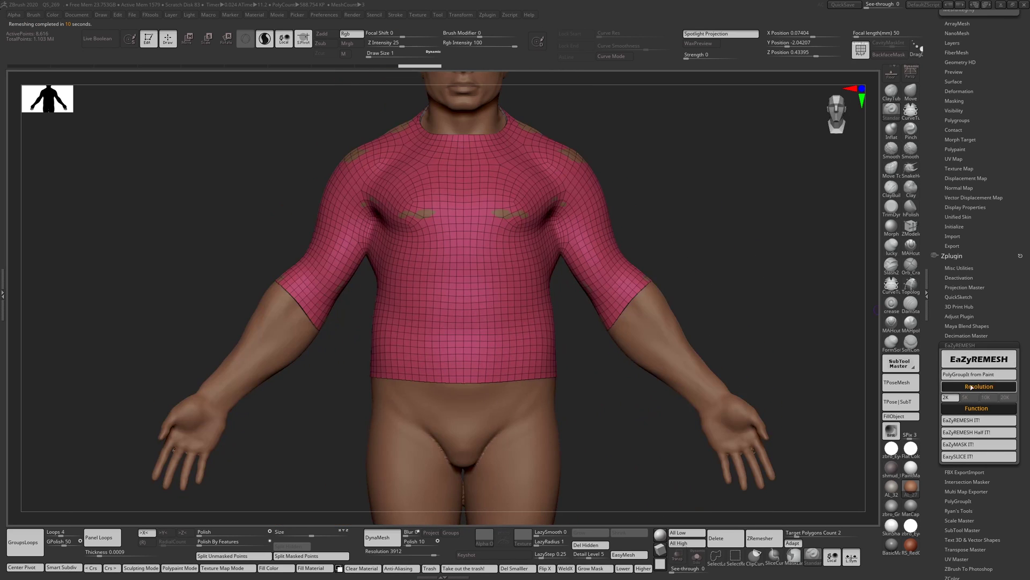
# Activate the SliceCurve brush for cutting the shirt and skip its usage note until the next restart.
pyautogui.keyDown('alt'); pyautogui.moveTo(752, 263); pyautogui.dragTo(754, 242); pyautogui.keyUp('alt')
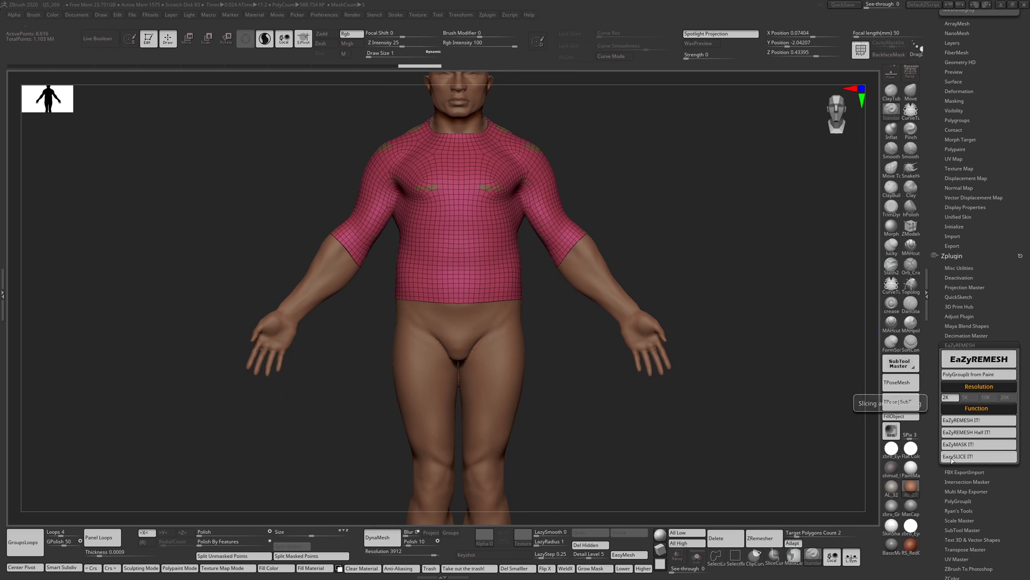
pyautogui.click(773, 556)
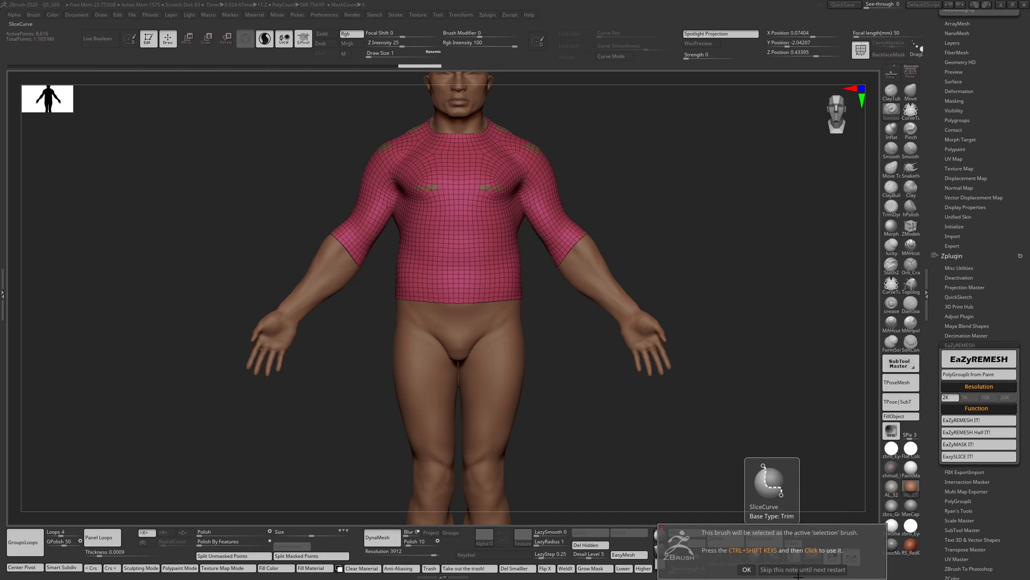
pyautogui.click(792, 567)
# Try a slice through one shoulder of the shirt, mirrored across with Mirror And Weld, and undo both operations.
pyautogui.moveTo(344, 122)
pyautogui.keyDown('ctrl'); pyautogui.keyDown('shift'); pyautogui.mouseDown()
pyautogui.moveTo(391, 157)
pyautogui.moveTo(398, 240)
pyautogui.mouseUp(); pyautogui.keyUp('shift'); pyautogui.keyUp('ctrl')
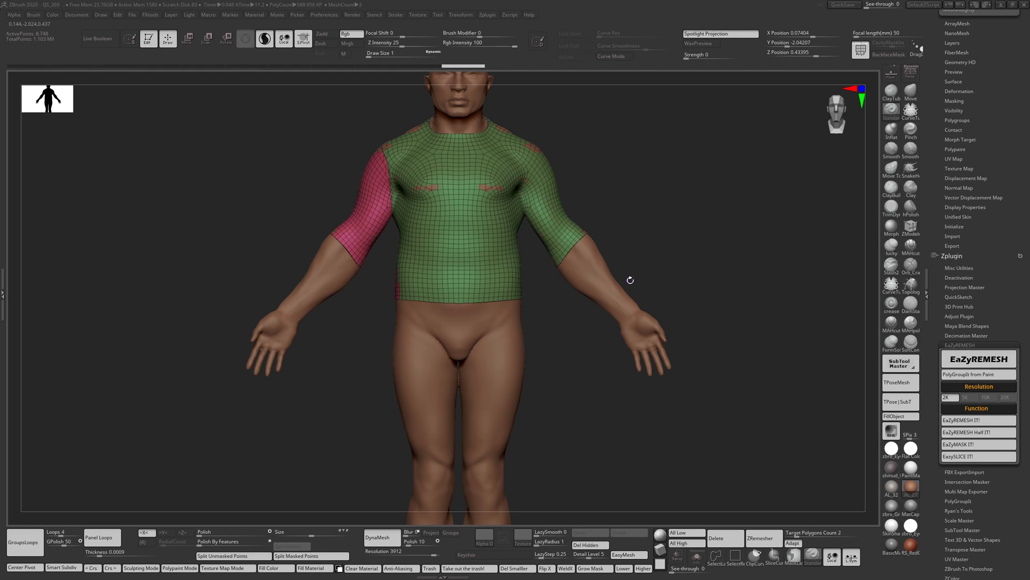
pyautogui.press('space')
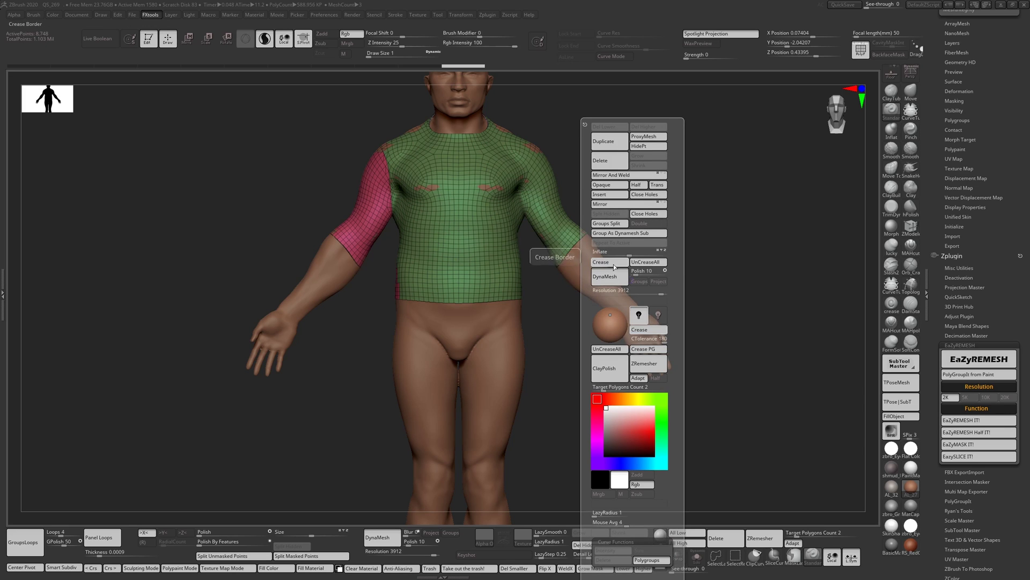
pyautogui.click(622, 175)
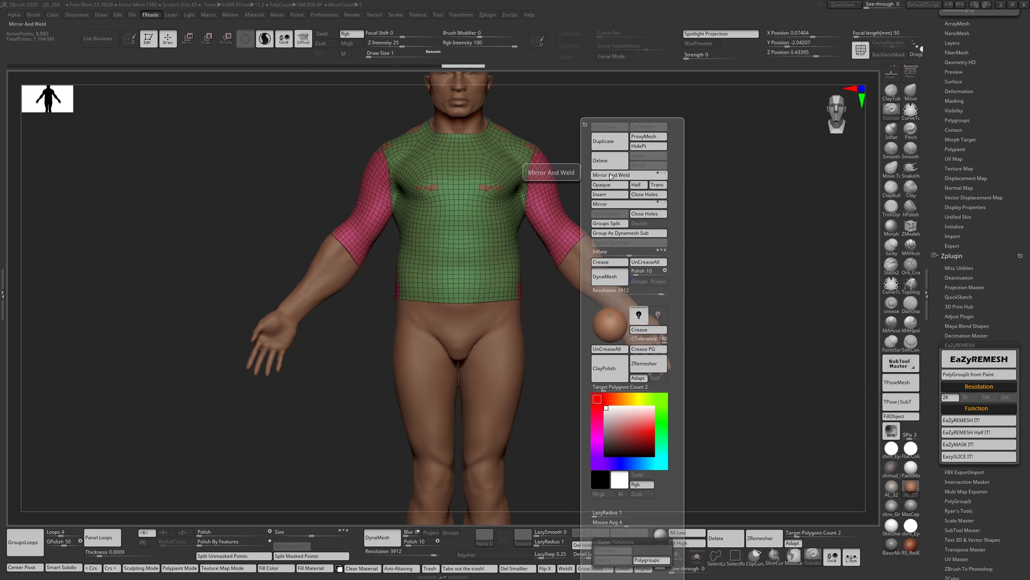
pyautogui.moveTo(739, 203); pyautogui.dragTo(665, 241)
pyautogui.hotkey('ctrl', 'z')
pyautogui.hotkey('ctrl', 'z')
pyautogui.hotkey('ctrl', 'z')
# Slice one sleeve from the shirt's torso at the shoulder and copy the split across with Mirror And Weld.
pyautogui.hotkey('ctrl', 'shift')
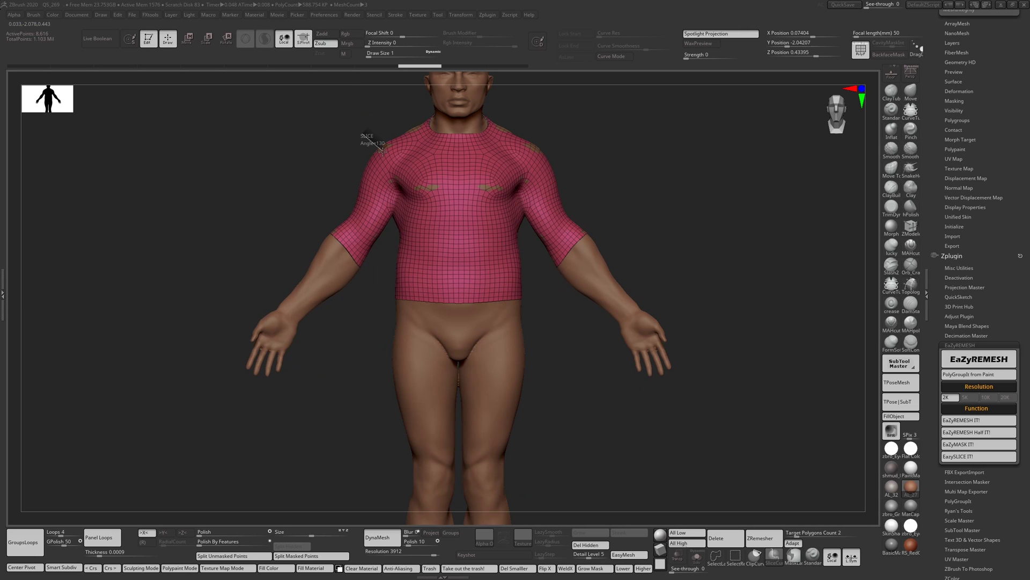
pyautogui.moveTo(383, 152)
pyautogui.keyDown('ctrl'); pyautogui.keyDown('shift'); pyautogui.mouseDown()
pyautogui.moveTo(398, 213)
pyautogui.moveTo(367, 275)
pyautogui.mouseUp(); pyautogui.keyUp('shift'); pyautogui.keyUp('ctrl')
pyautogui.keyDown('shift'); pyautogui.moveTo(773, 223); pyautogui.dragTo(764, 228); pyautogui.keyUp('shift')
pyautogui.press('space')
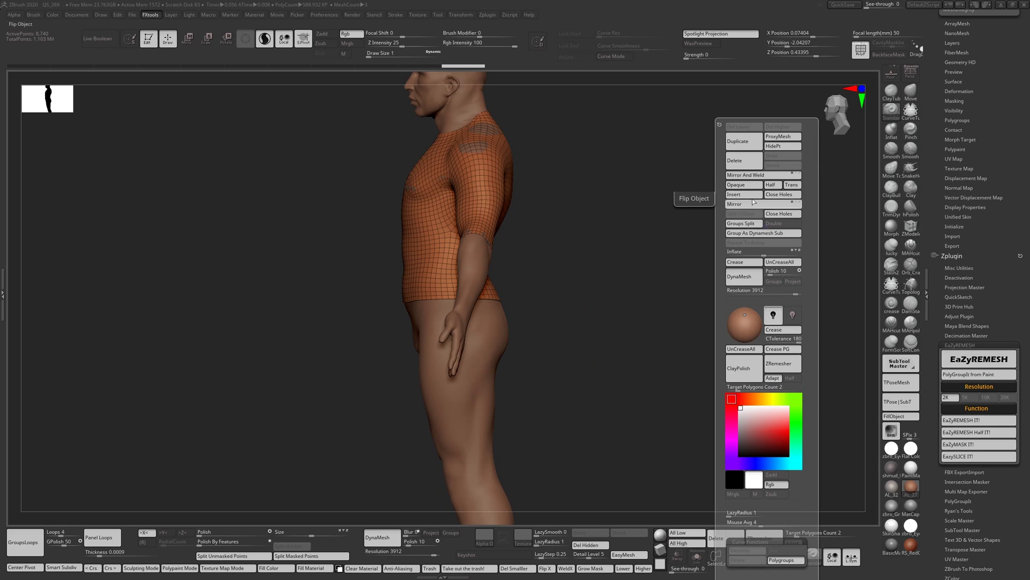
pyautogui.click(749, 176)
pyautogui.keyDown('shift'); pyautogui.moveTo(614, 204); pyautogui.dragTo(429, 161); pyautogui.keyUp('shift')
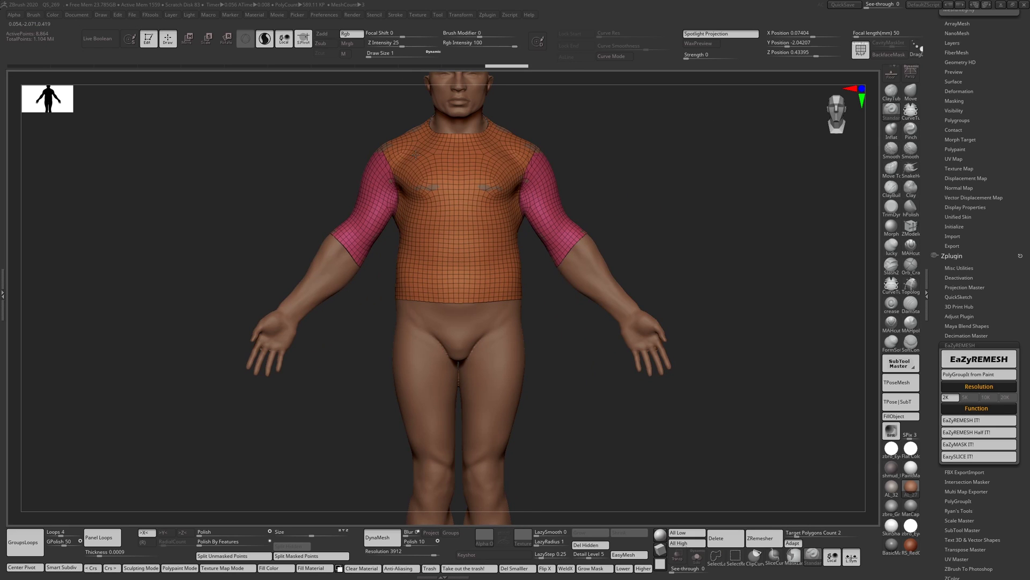
# Remesh the sliced shirt with EazySLICE at 2K, isolate it and reduce it with the half remesh.
pyautogui.click(960, 457)
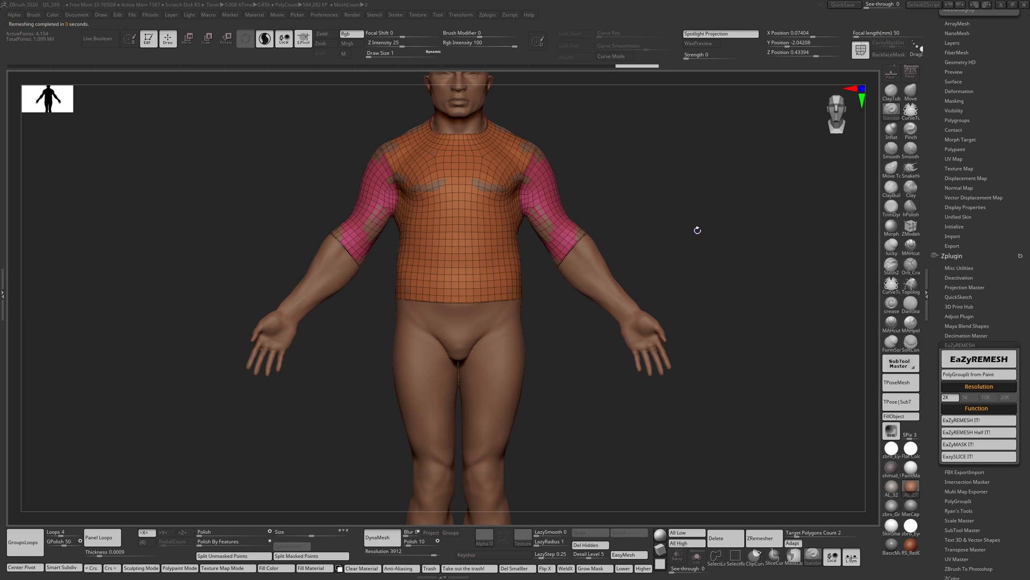
pyautogui.hotkey('shift', 's')
pyautogui.moveTo(754, 222); pyautogui.dragTo(700, 272)
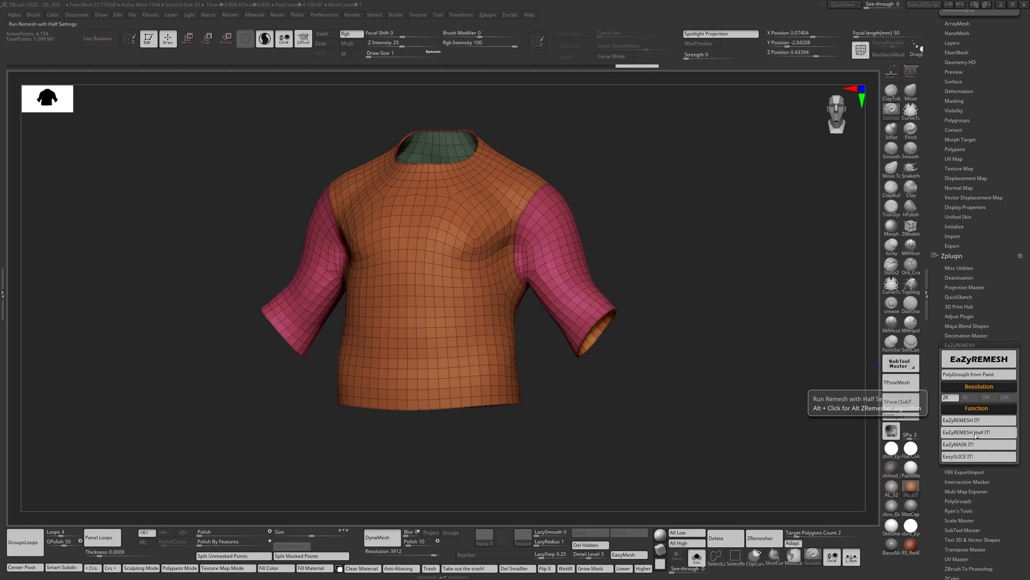
pyautogui.click(975, 445)
pyautogui.moveTo(648, 253); pyautogui.dragTo(656, 256)
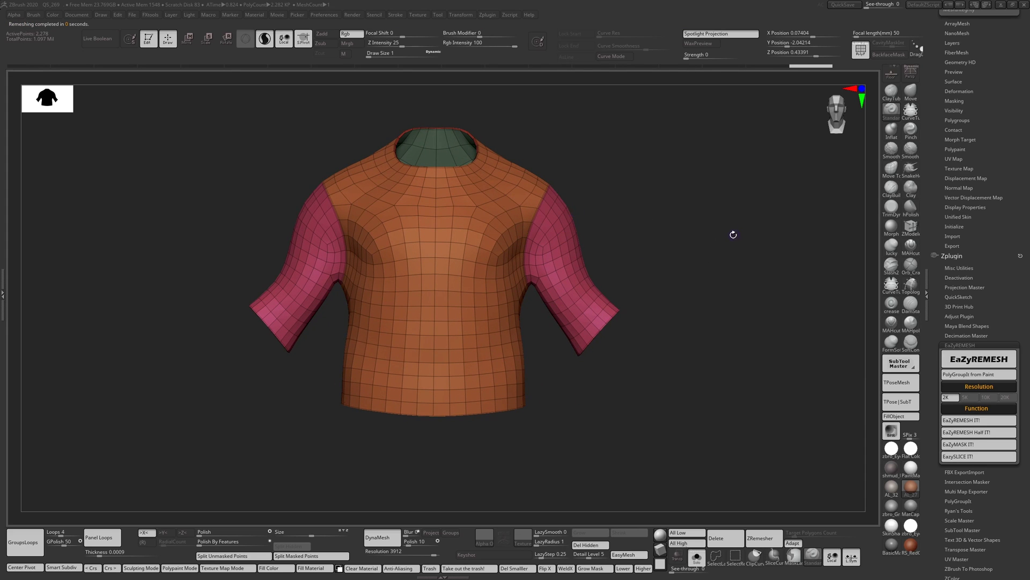
pyautogui.moveTo(733, 234)
pyautogui.mouseDown()
pyautogui.moveTo(628, 231)
pyautogui.moveTo(720, 240)
pyautogui.mouseUp()
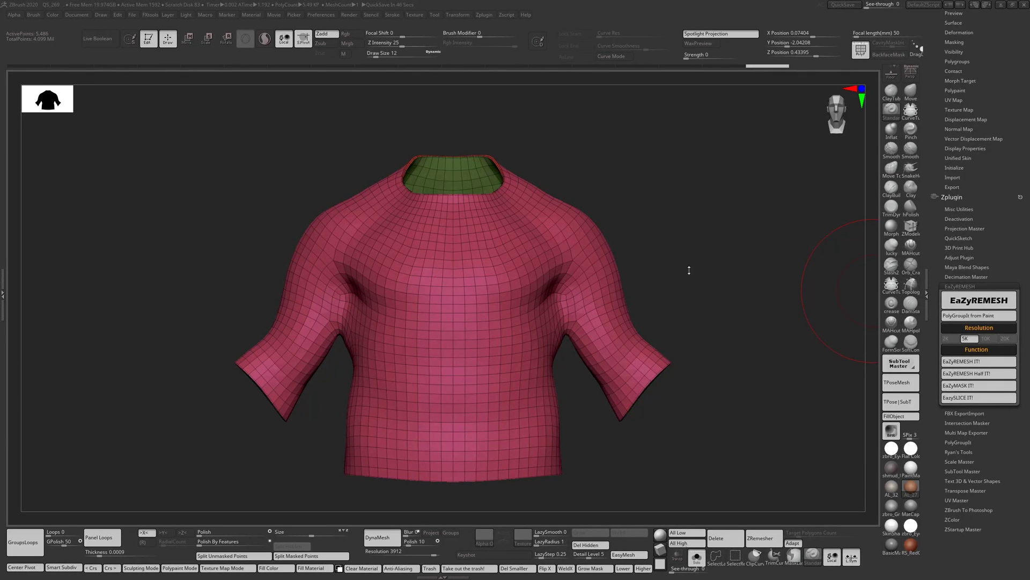
# Display the single-polygroup shirt together with the body and reduce the brush draw size.
pyautogui.moveTo(689, 270); pyautogui.dragTo(733, 276)
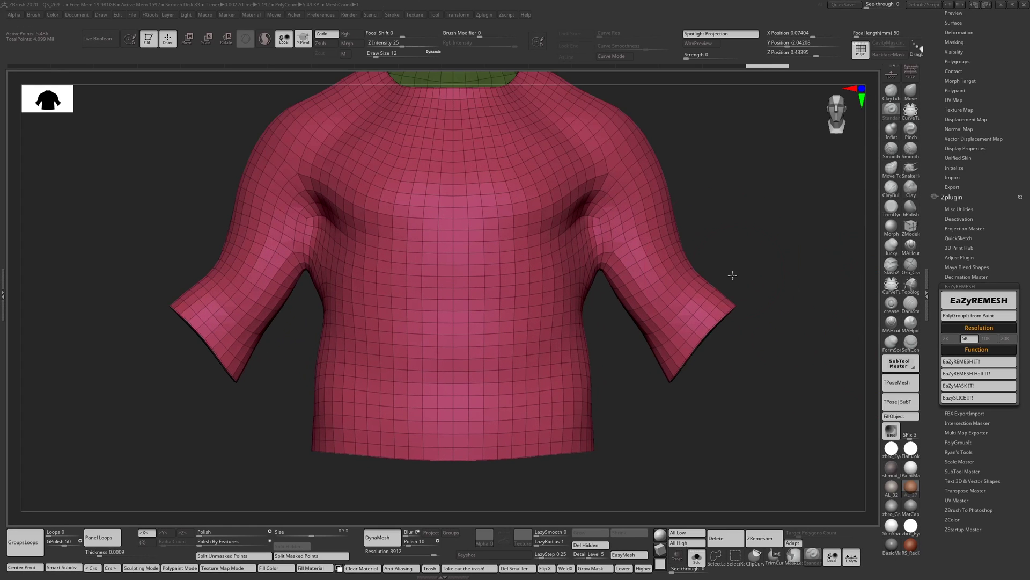
pyautogui.keyDown('alt'); pyautogui.moveTo(741, 235); pyautogui.dragTo(743, 277); pyautogui.keyUp('alt')
pyautogui.hotkey('alt', 's')
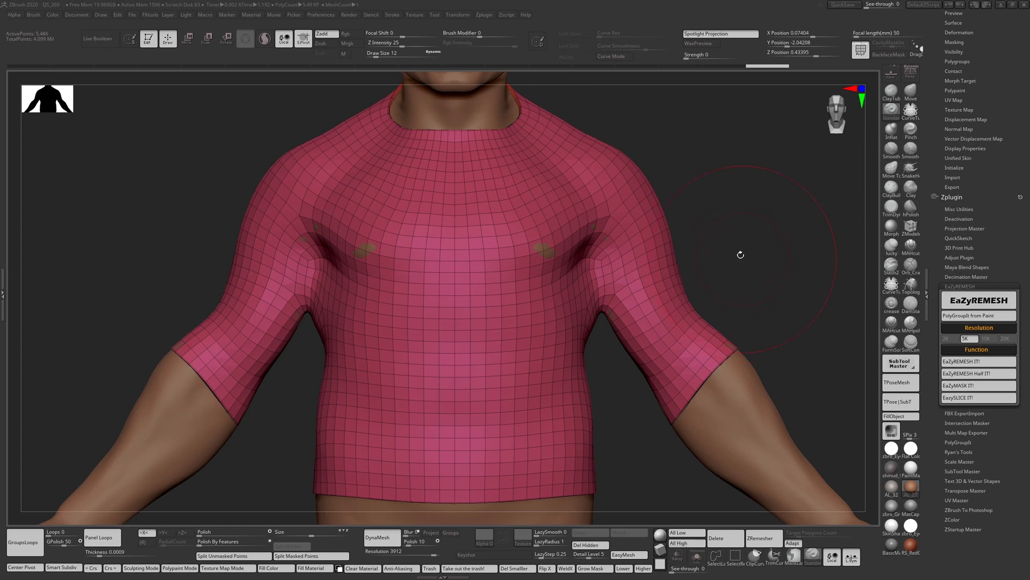
pyautogui.press('s')
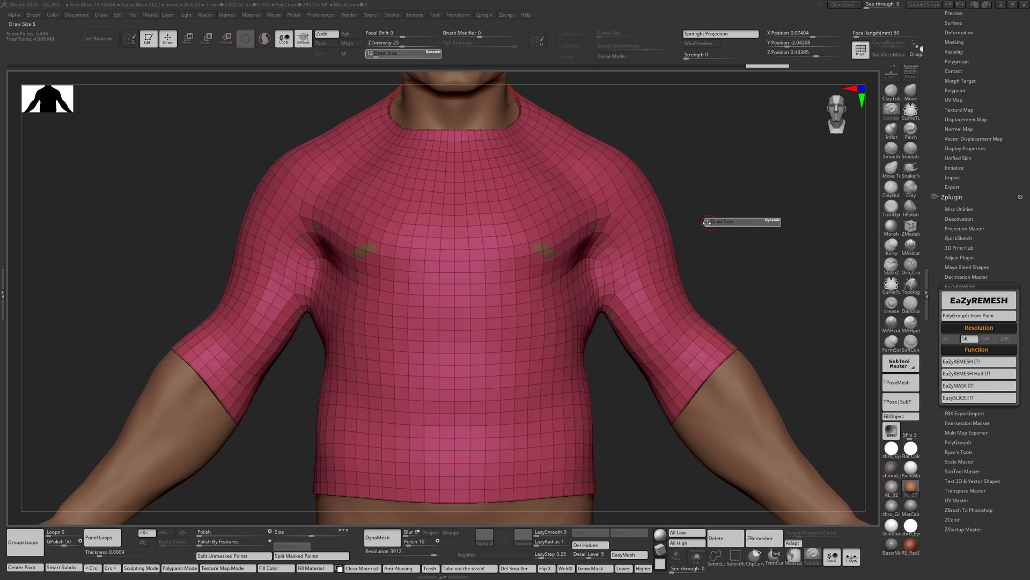
pyautogui.press('Return')
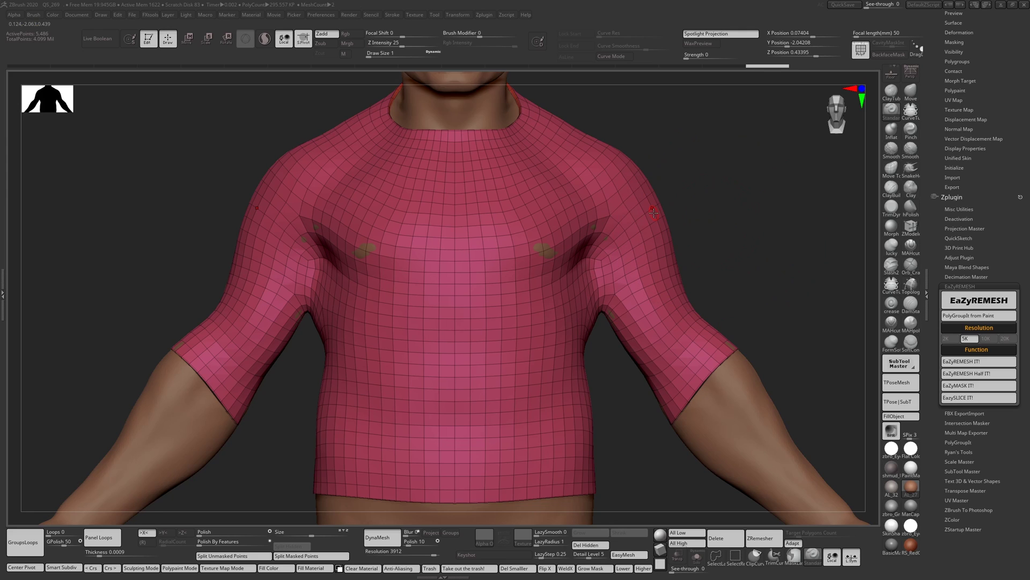
# Switch to the ZModeler brush and apply the QMesh polygon action to the shirt with the target Polygroup All.
pyautogui.press('b')
pyautogui.press('z')
pyautogui.press('m')
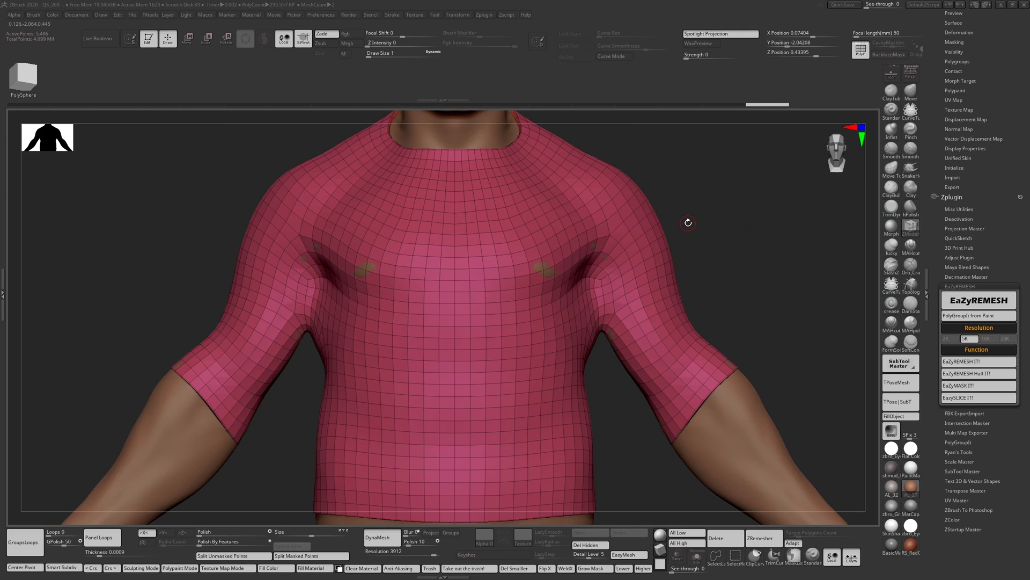
pyautogui.press('space')
pyautogui.press('space')
pyautogui.press('space')
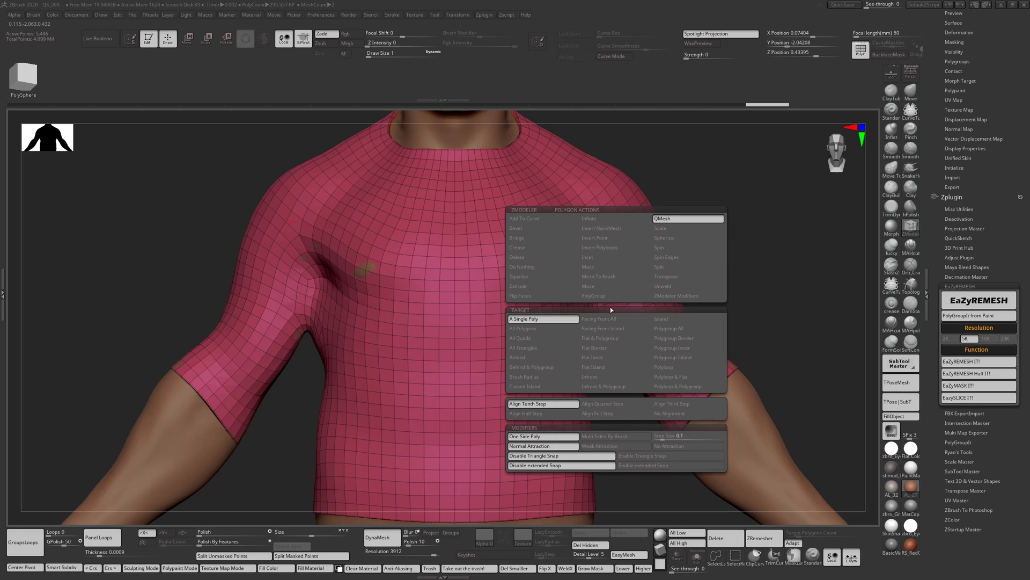
pyautogui.click(692, 328)
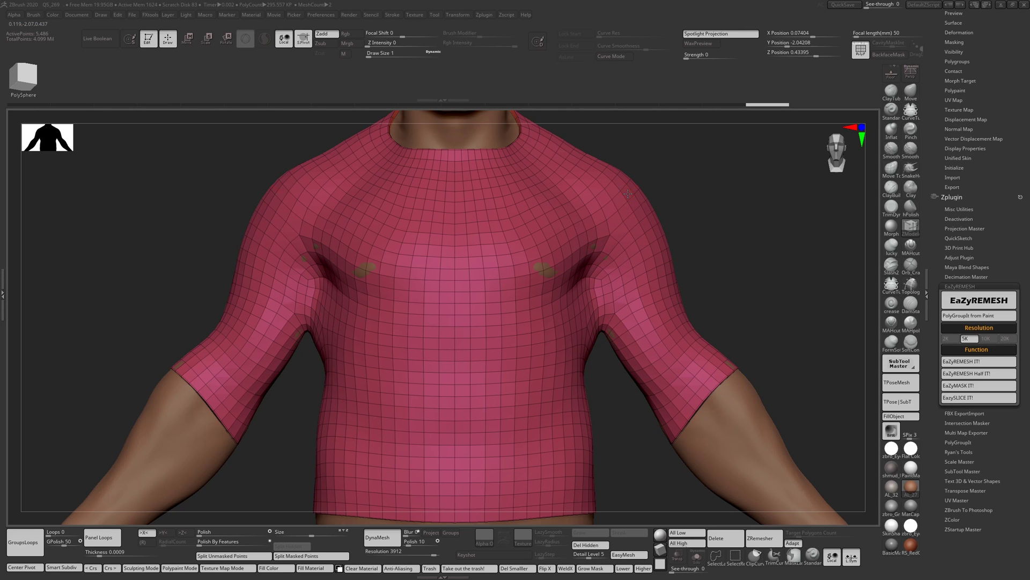
pyautogui.moveTo(628, 193); pyautogui.dragTo(634, 194)
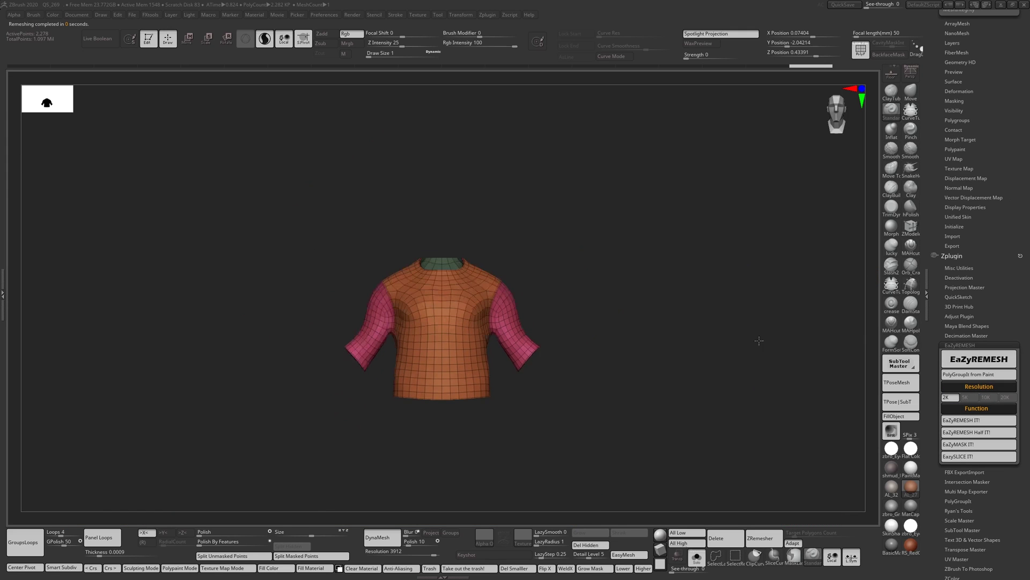
# Switch to the Paint Test subtool, frame the polygrouped head and inspect its topology.
pyautogui.keyDown('alt'); pyautogui.moveTo(759, 340); pyautogui.dragTo(764, 289); pyautogui.keyUp('alt')
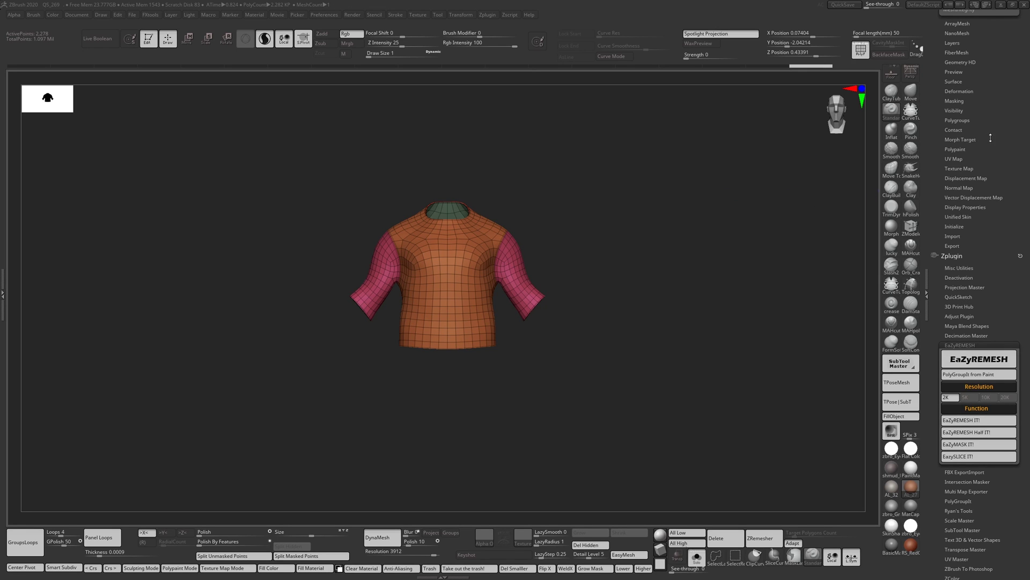
pyautogui.moveTo(991, 138); pyautogui.dragTo(1009, 261)
pyautogui.click(960, 167)
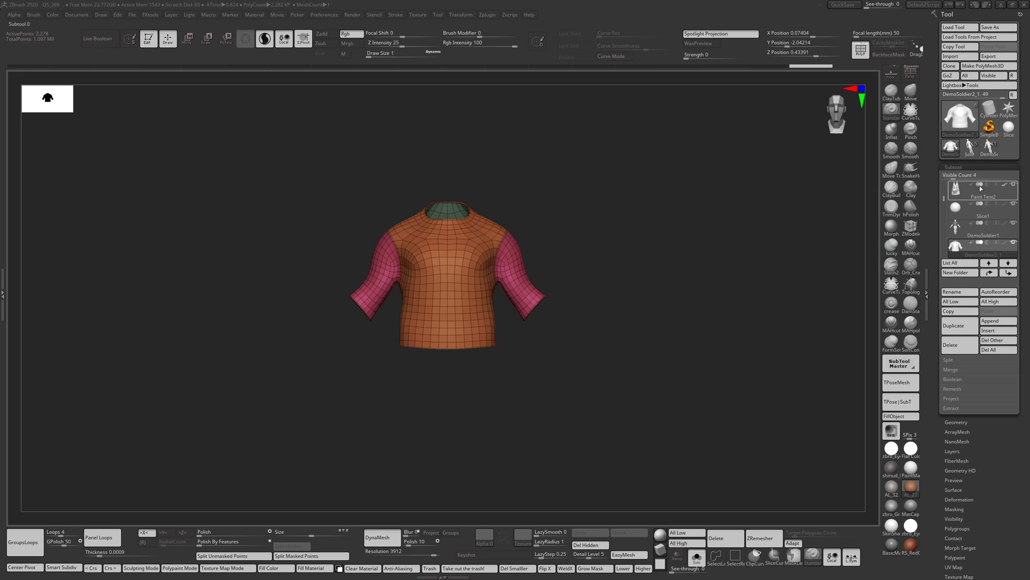
pyautogui.moveTo(956, 207)
pyautogui.scroll(1, 982, 203)
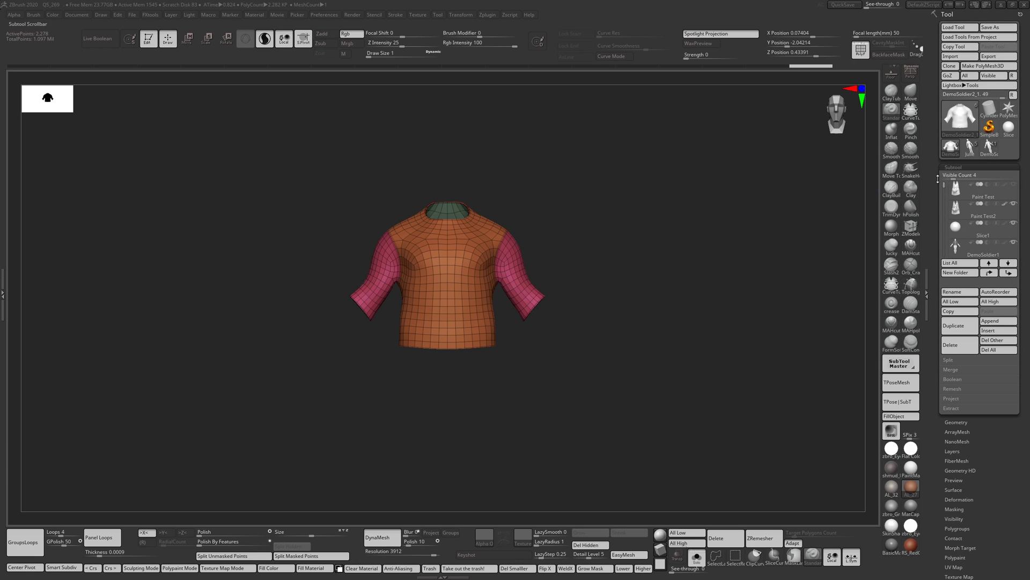
pyautogui.click(987, 189)
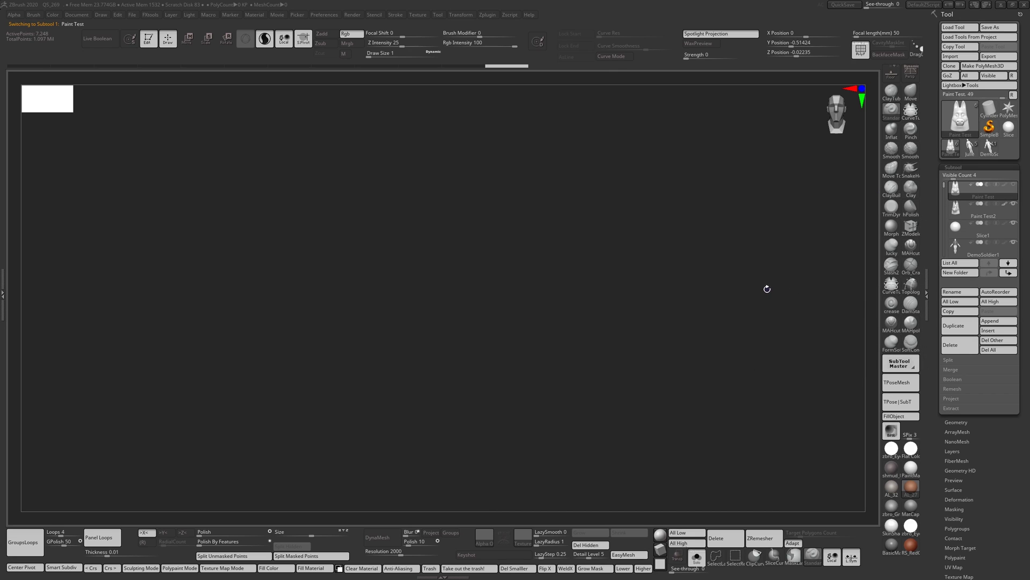
pyautogui.moveTo(692, 364)
pyautogui.keyDown('alt'); pyautogui.mouseDown()
pyautogui.moveTo(697, 292)
pyautogui.moveTo(665, 359)
pyautogui.moveTo(674, 368)
pyautogui.mouseUp(); pyautogui.keyUp('alt')
pyautogui.press('f')
pyautogui.moveTo(722, 345); pyautogui.dragTo(660, 318)
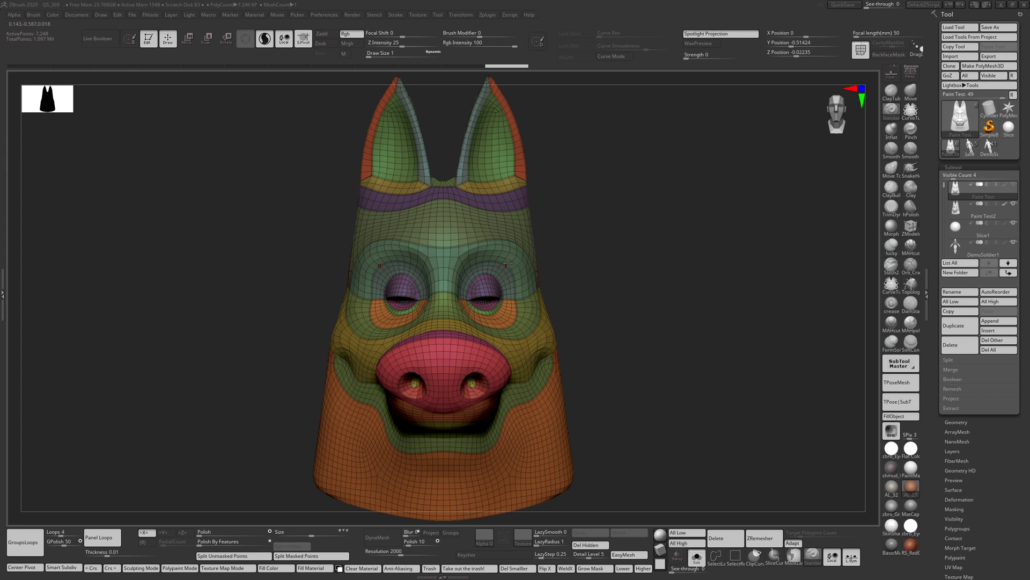
pyautogui.moveTo(706, 308)
pyautogui.mouseDown()
pyautogui.moveTo(677, 304)
pyautogui.moveTo(693, 301)
pyautogui.mouseUp()
pyautogui.keyDown('ctrl'); pyautogui.moveTo(677, 369); pyautogui.dragTo(683, 348, button='right'); pyautogui.keyUp('ctrl')
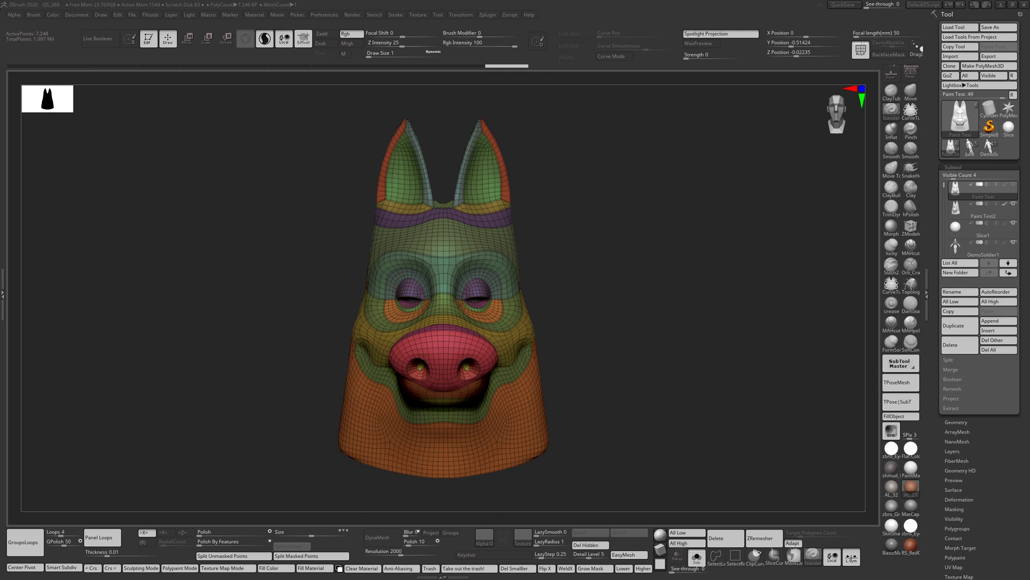